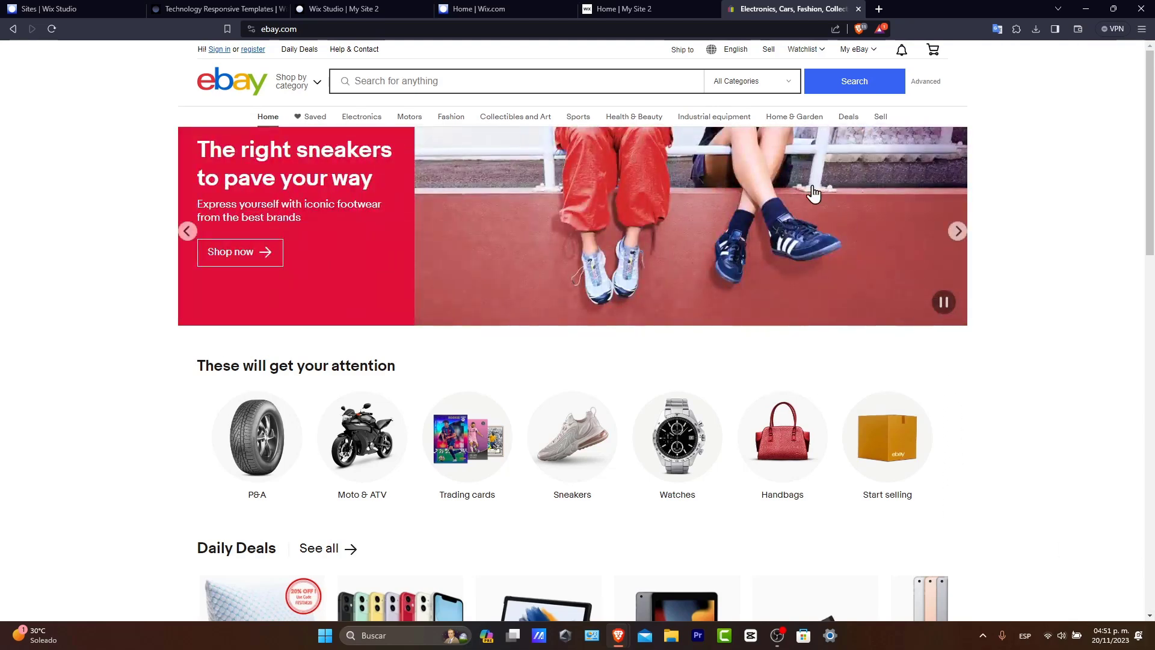
Step: Create a new eBay account with Google sign-in from My eBay, passing the captcha
click(859, 57)
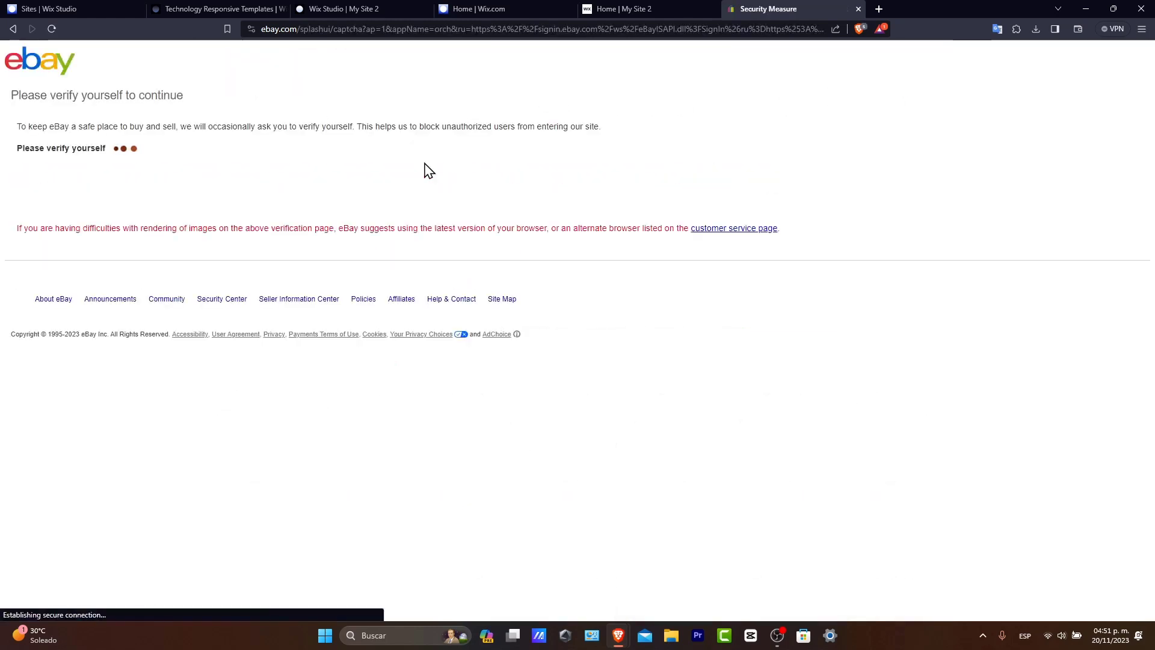
click(43, 183)
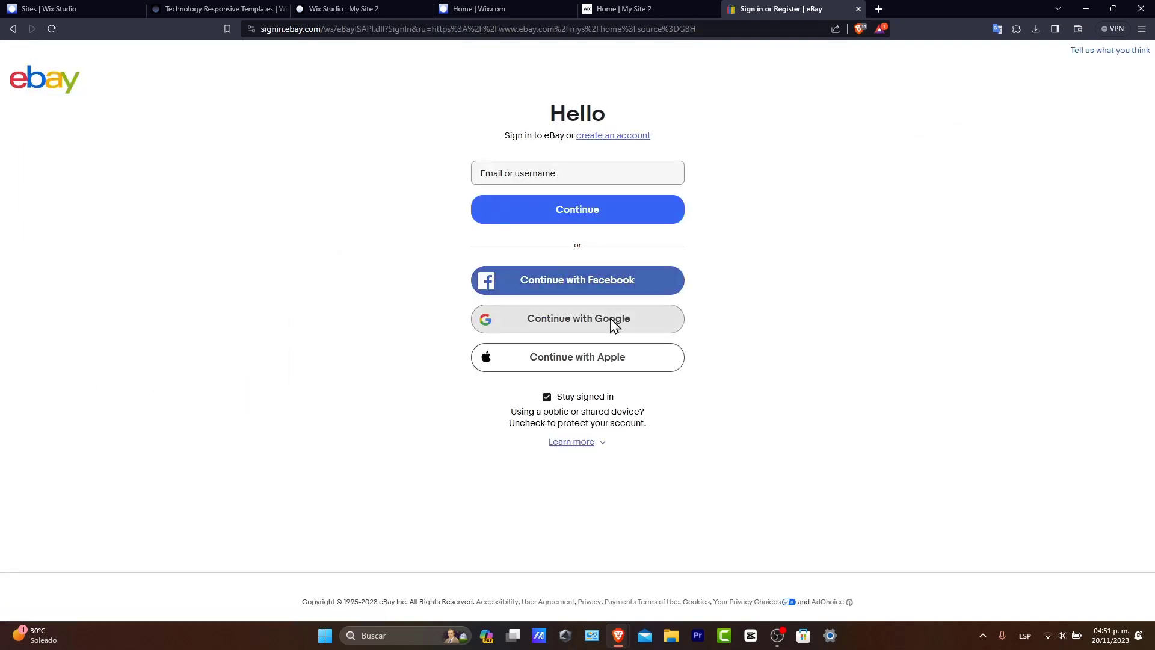
click(614, 326)
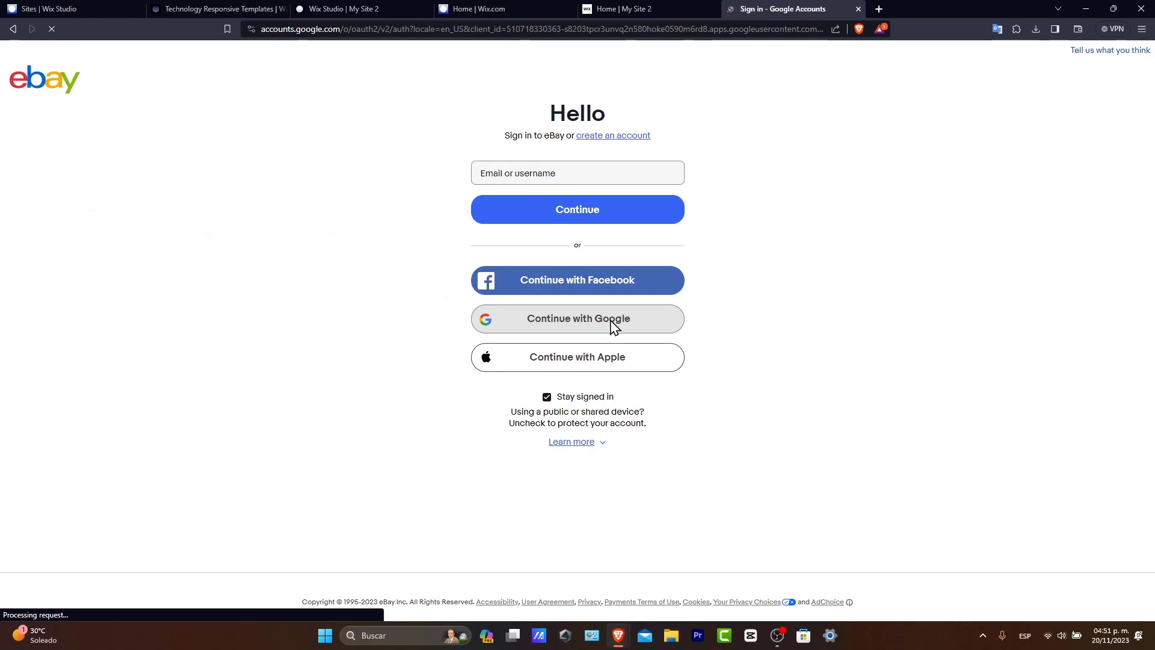
click(599, 407)
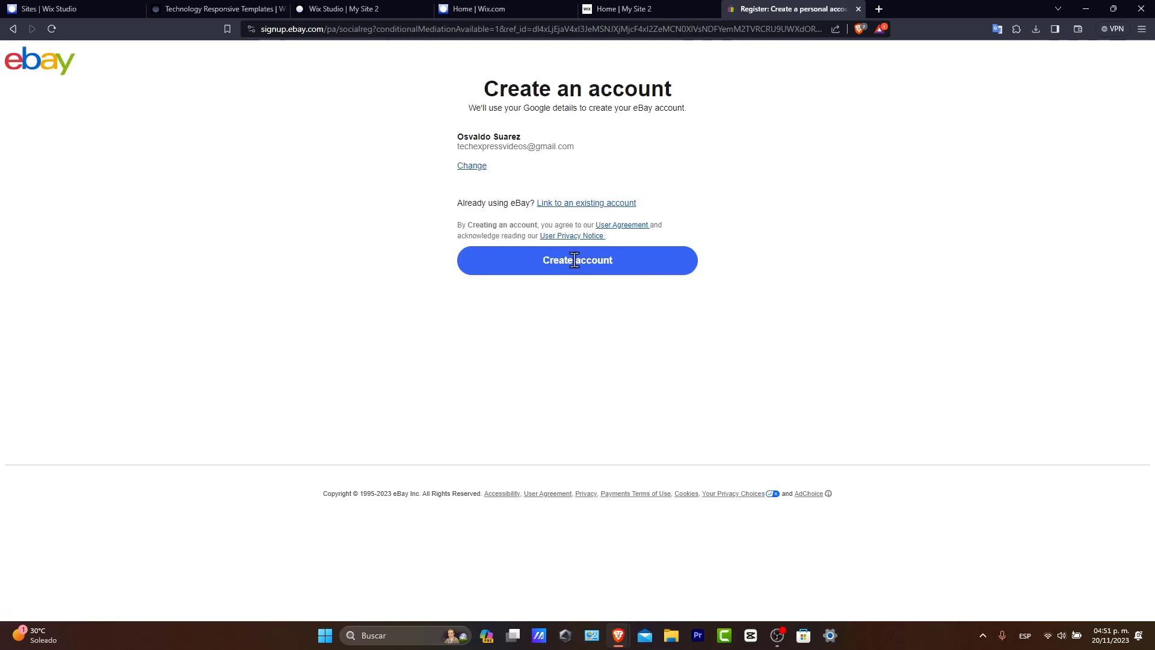
click(622, 269)
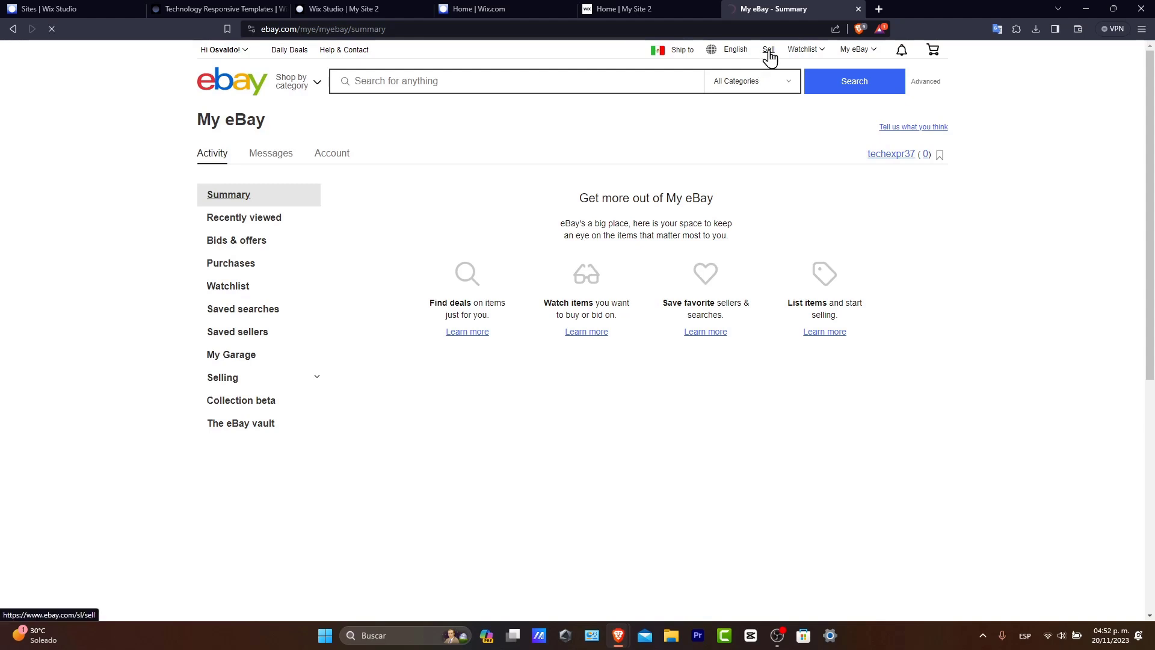
Step: Start a new eBay listing by typing 'iphone case' and choosing the 'iphone case 13' suggestion
click(770, 53)
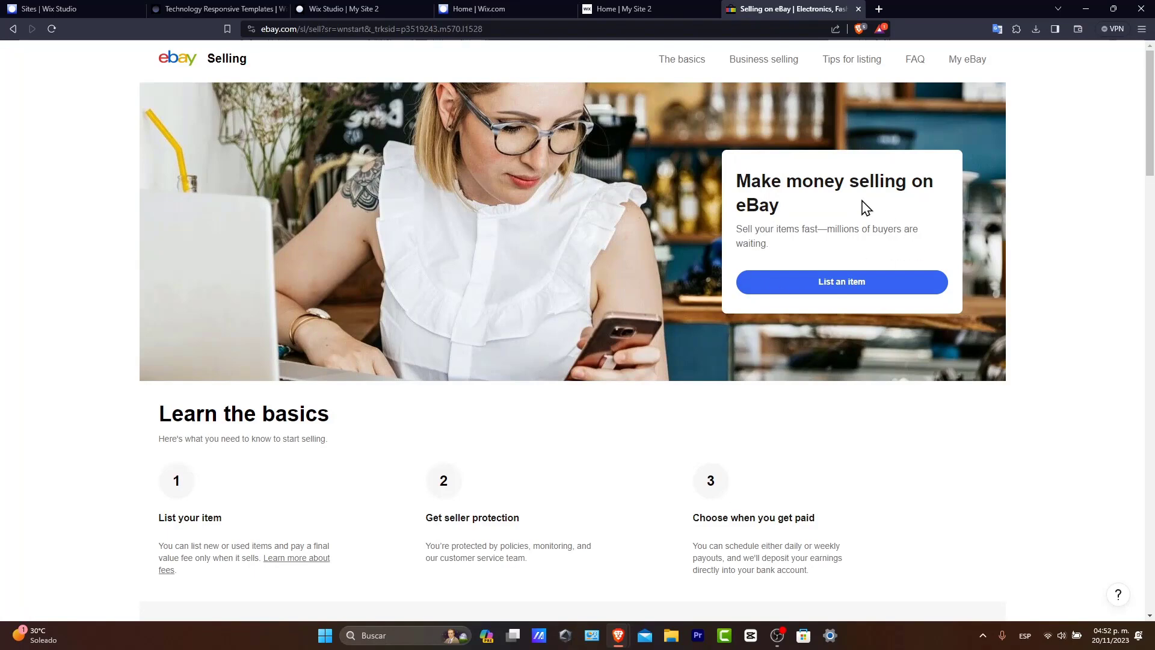
click(878, 282)
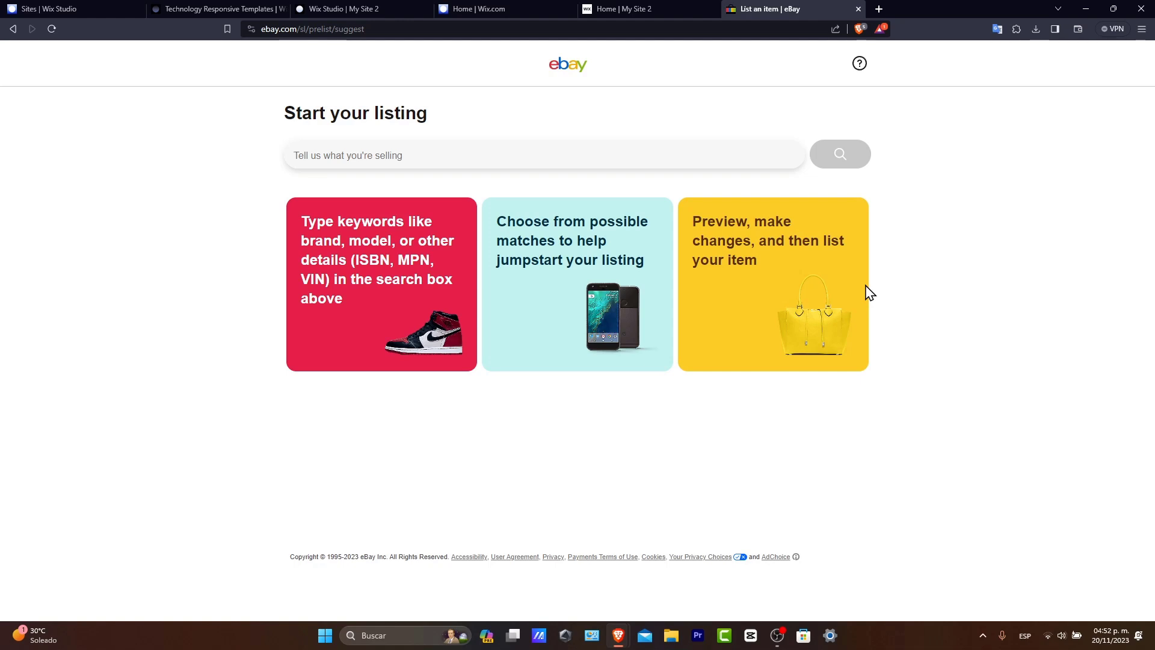
click(408, 157)
text(iphon)
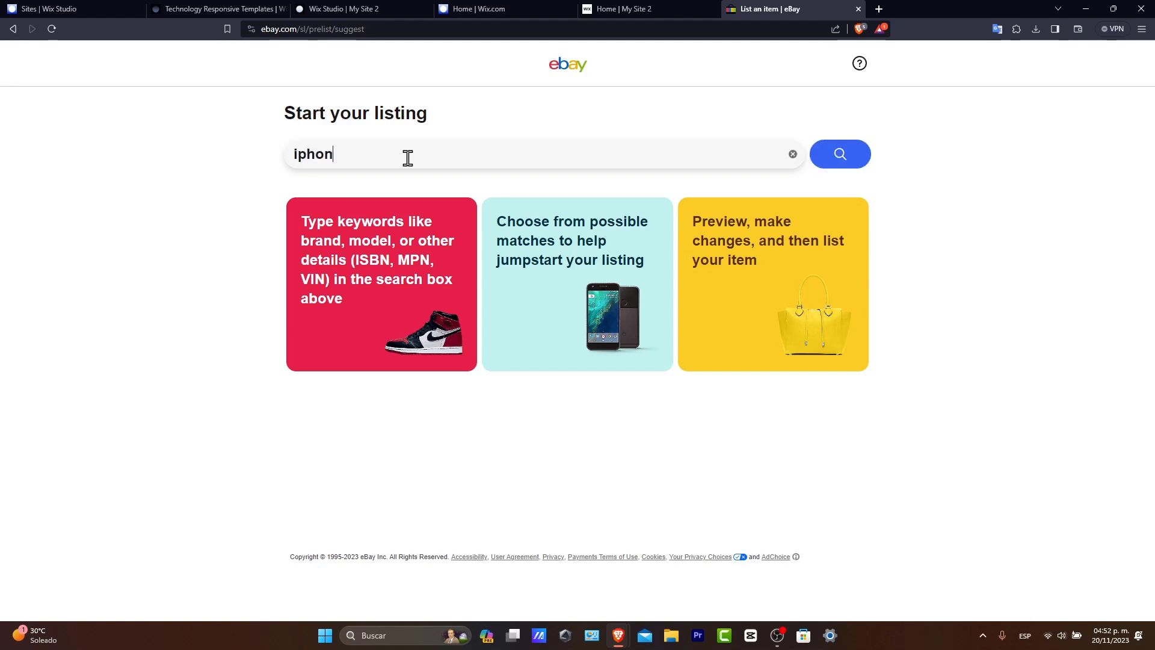
text(e case)
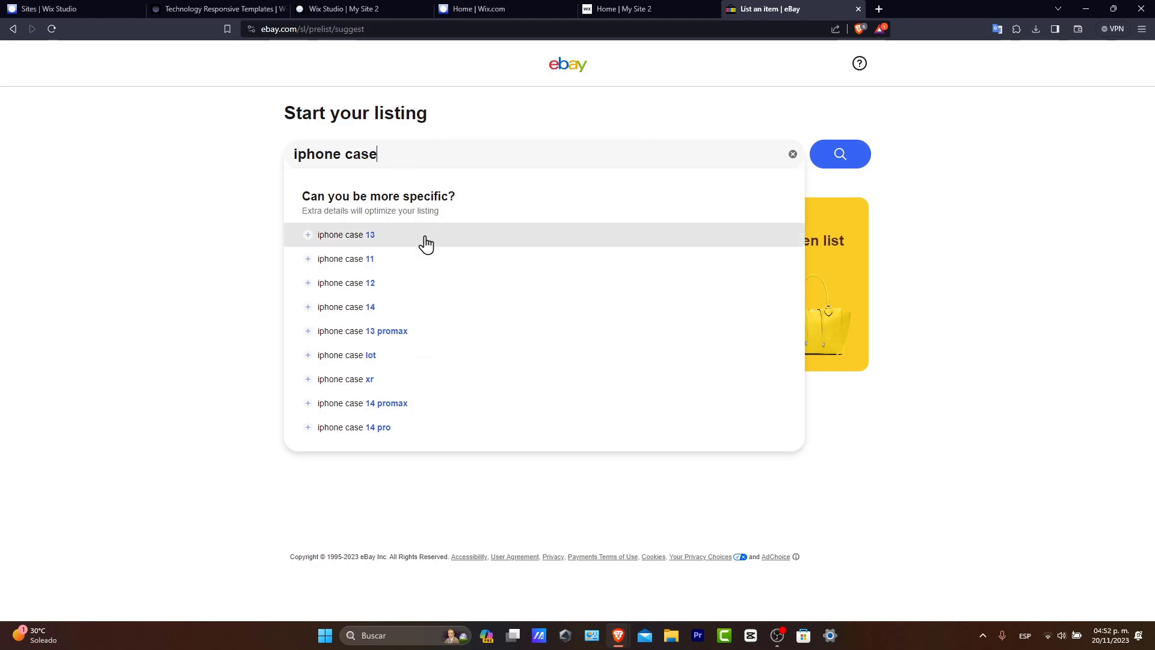
click(421, 236)
Step: Save the OtterBox Defender PRO iPhone 13 case listing, condition New, as a draft
click(854, 158)
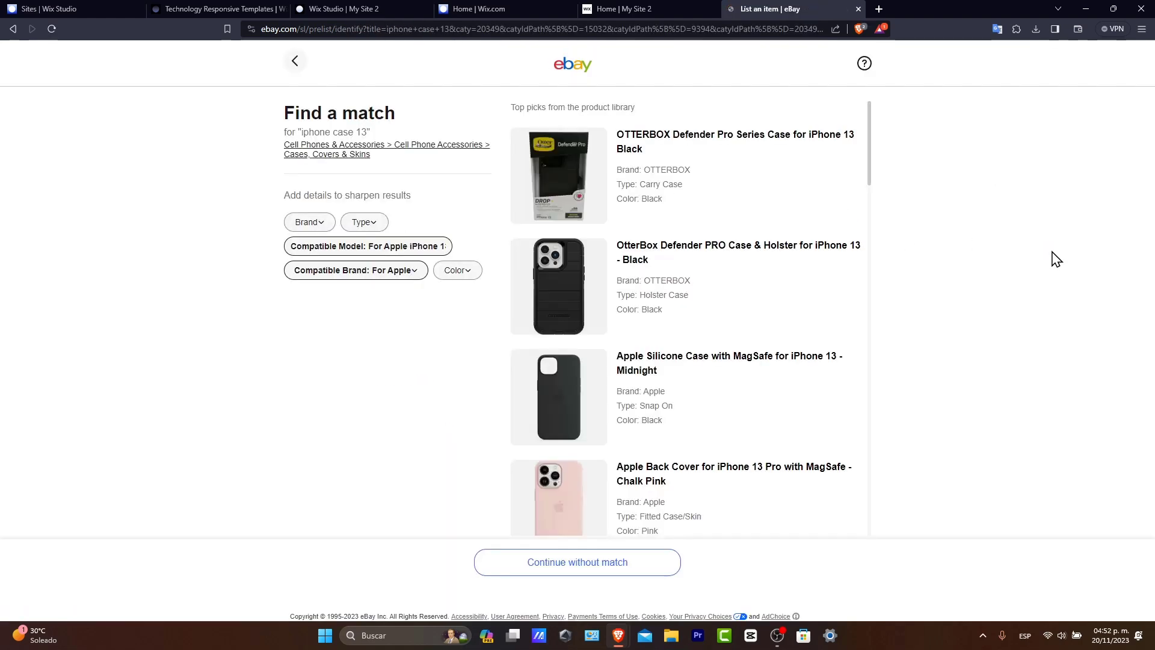
click(762, 317)
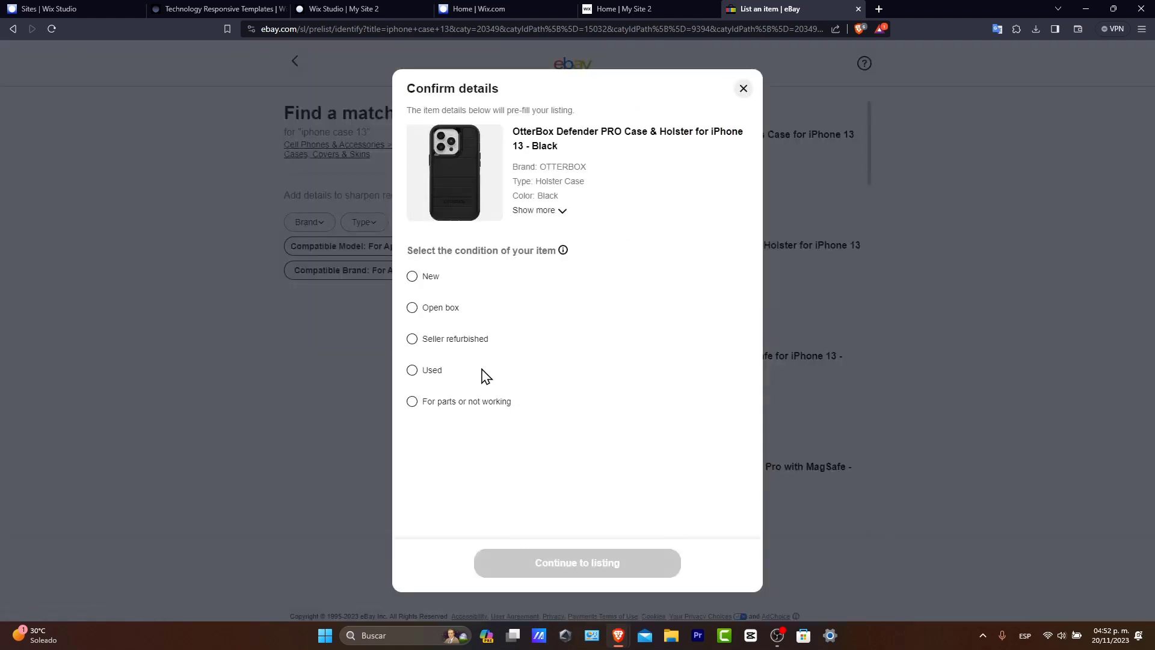
click(411, 277)
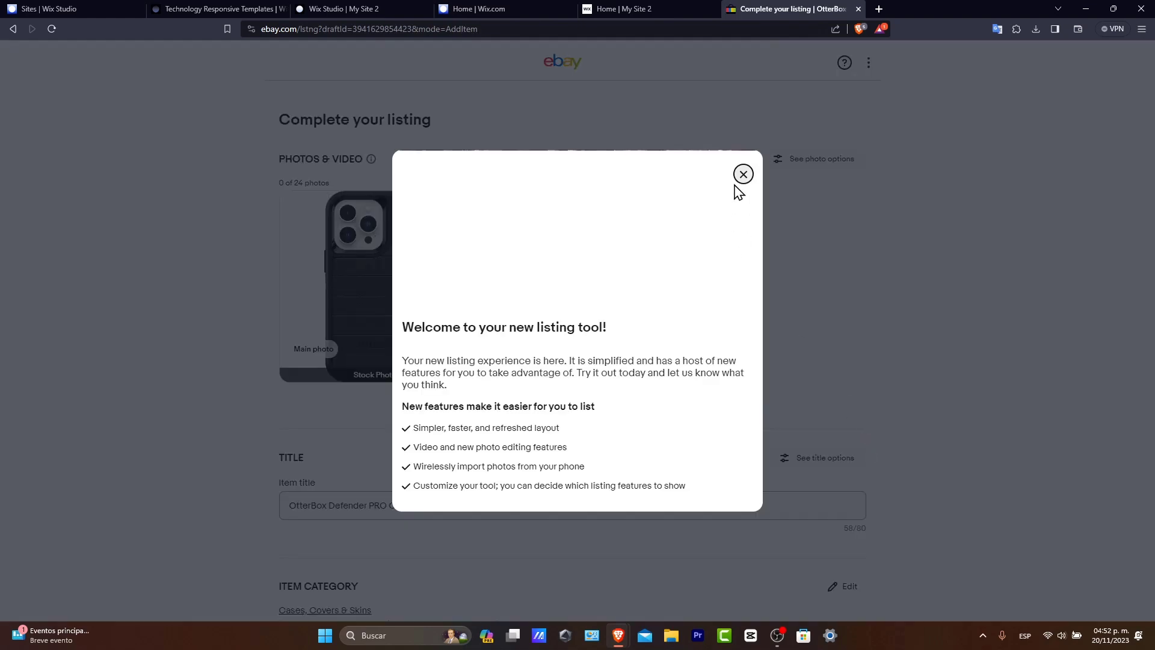
click(742, 176)
scroll(800, 246, down, 20)
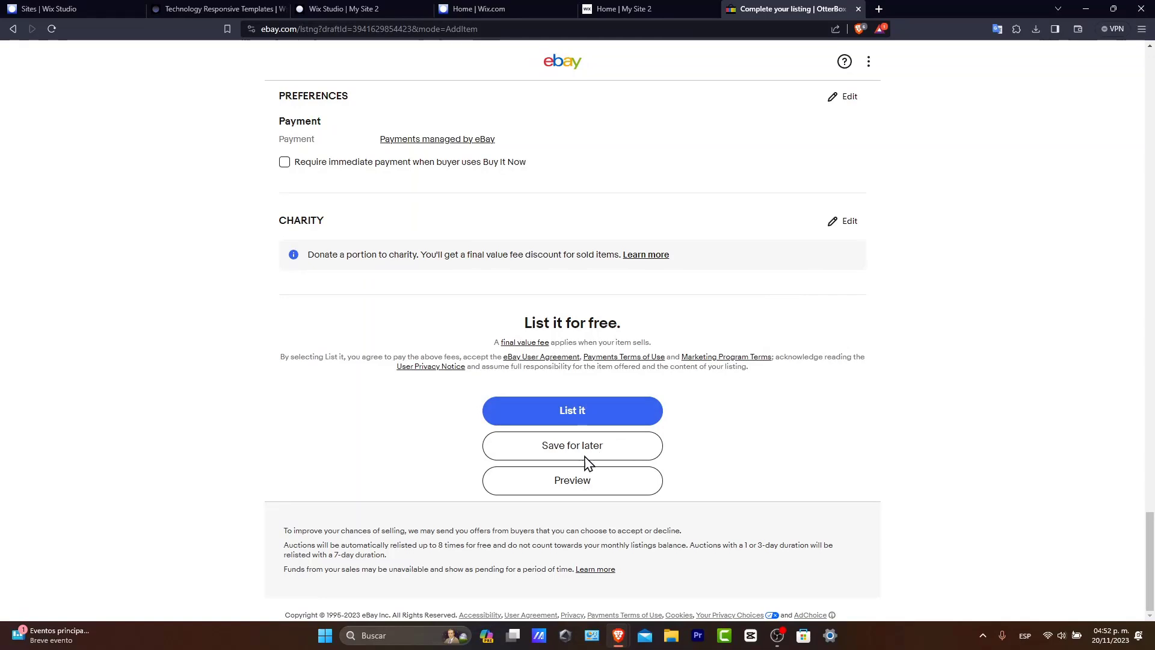
click(536, 456)
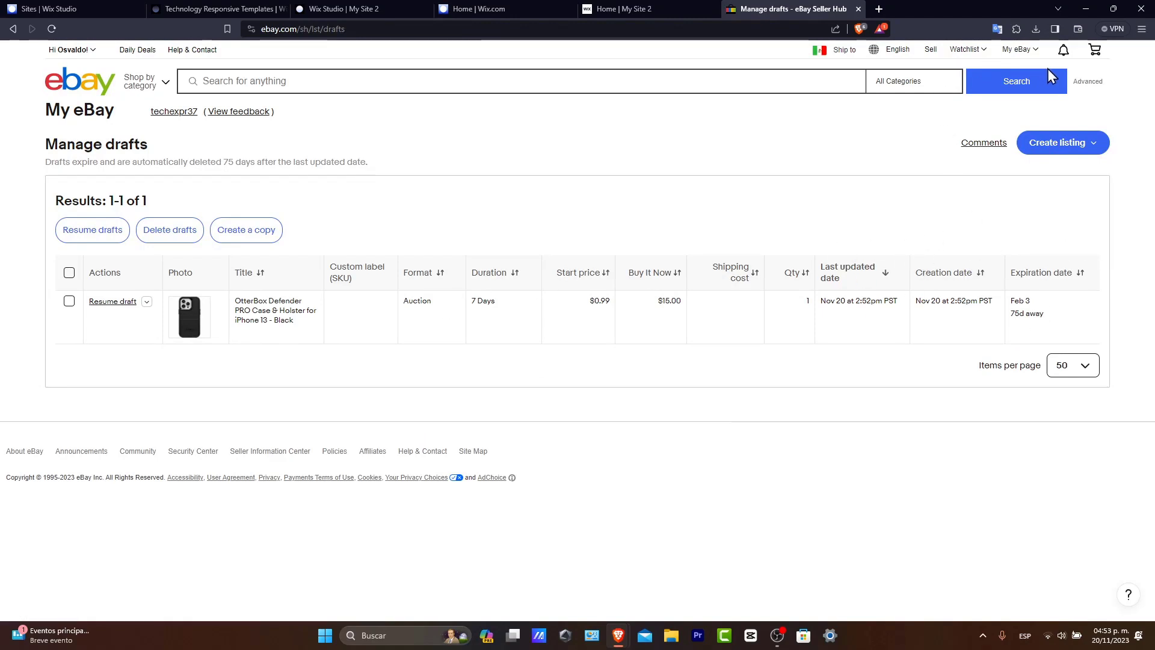
Step: Open the Selling overview from My eBay and dismiss its welcome message
mouse_move(1033, 50)
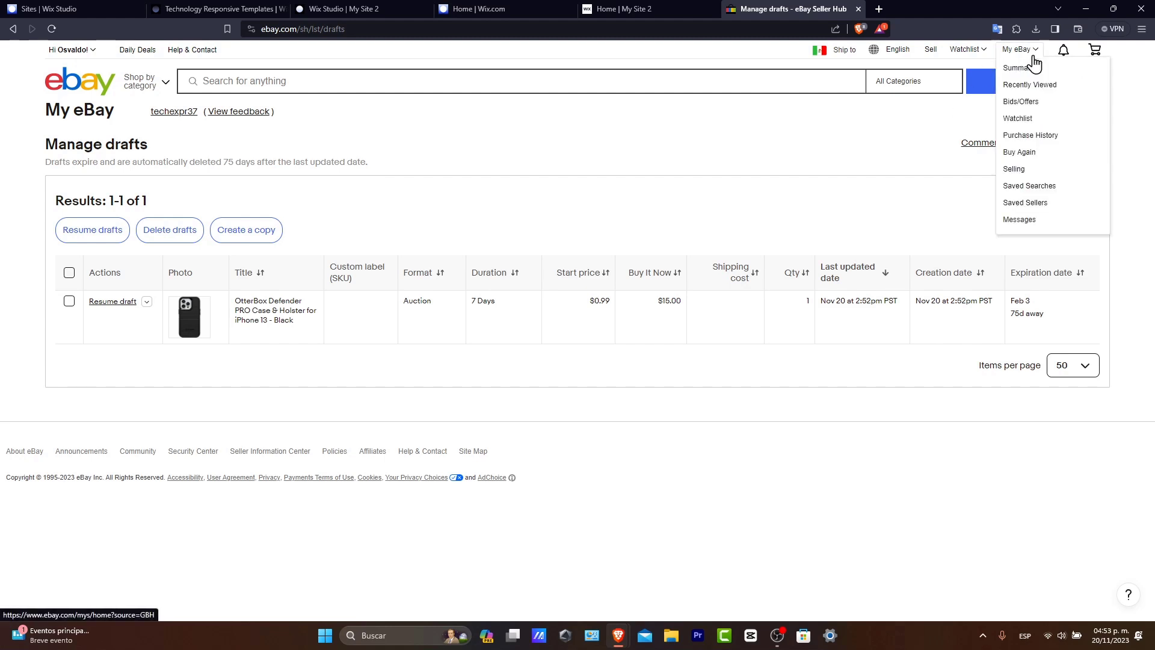
click(1024, 171)
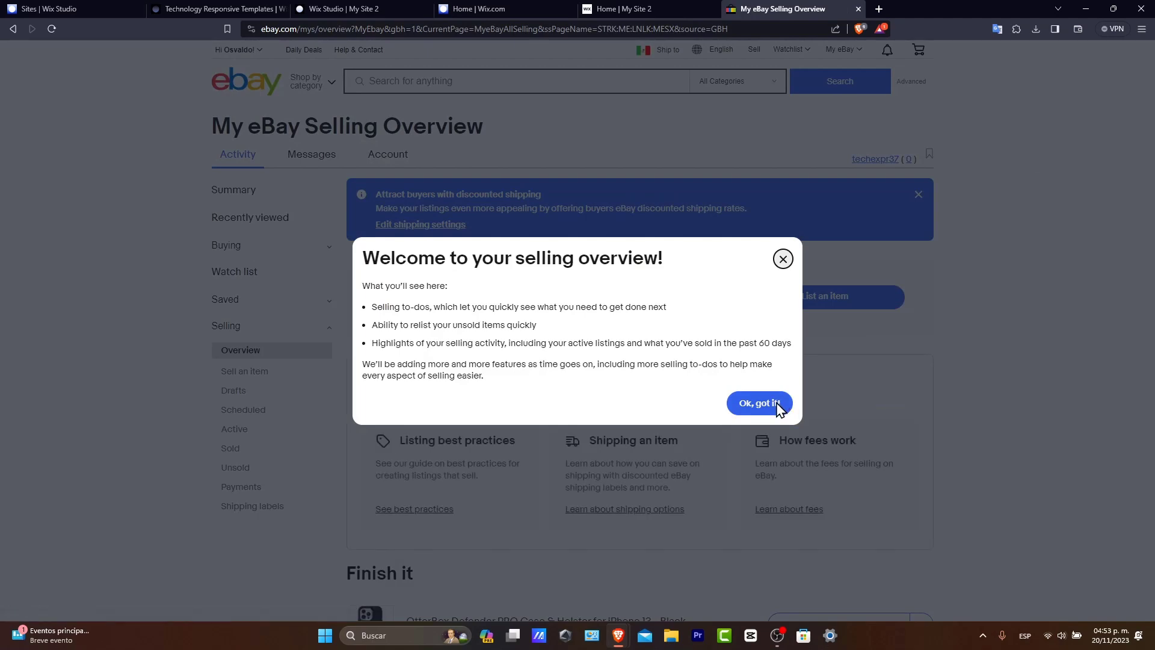
click(759, 403)
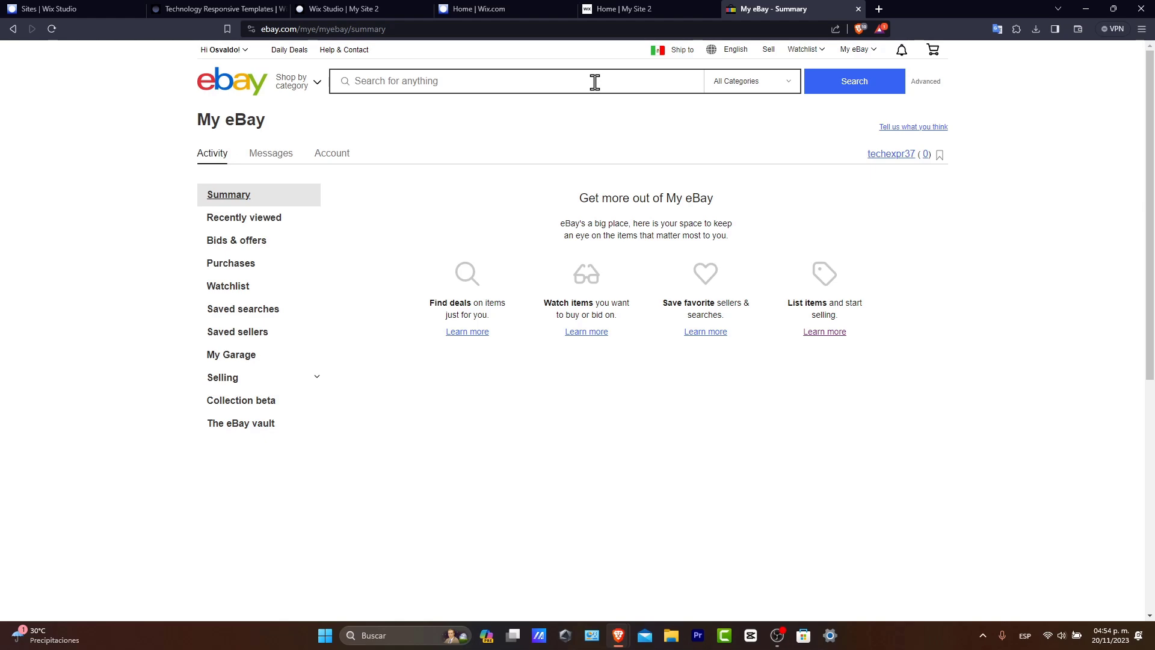
Step: Search Bing for 'POD for ebay' in a new tab and browse the results
click(880, 8)
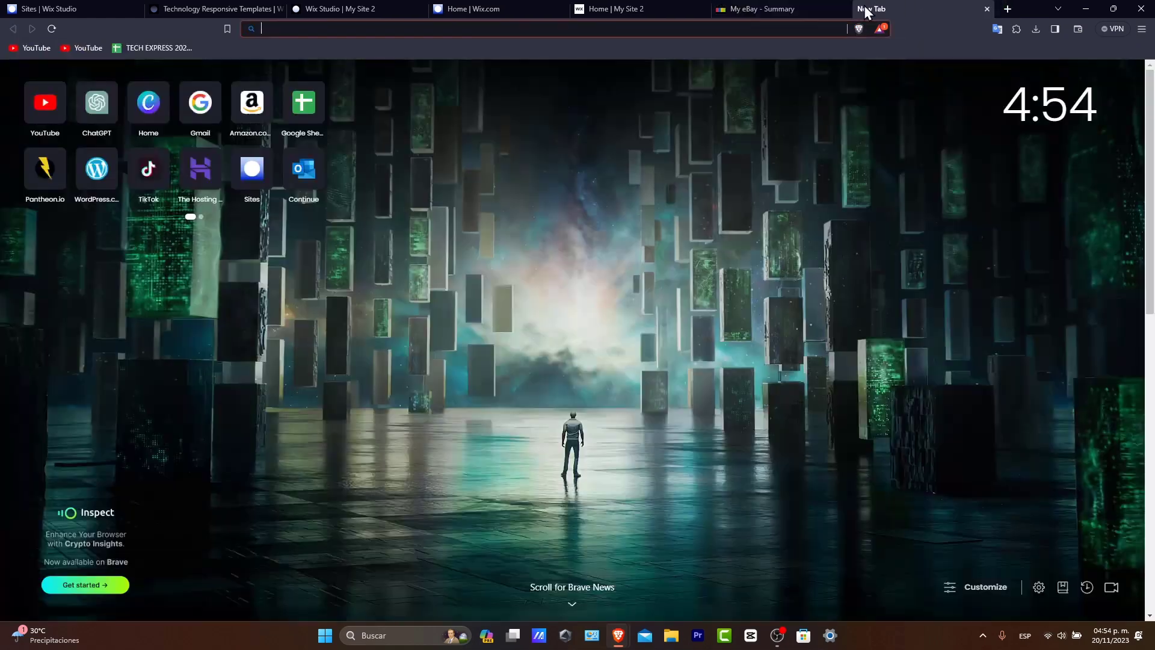
text(POD )
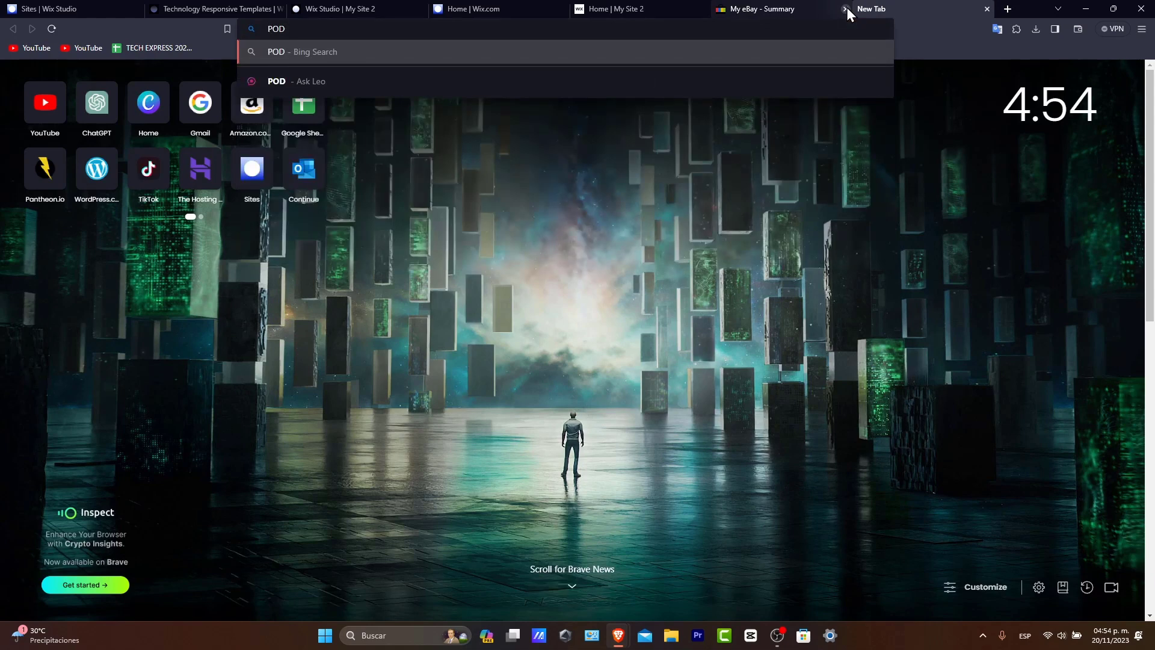
text(for eay)
key(BackSpace)
key(BackSpace)
text(bay)
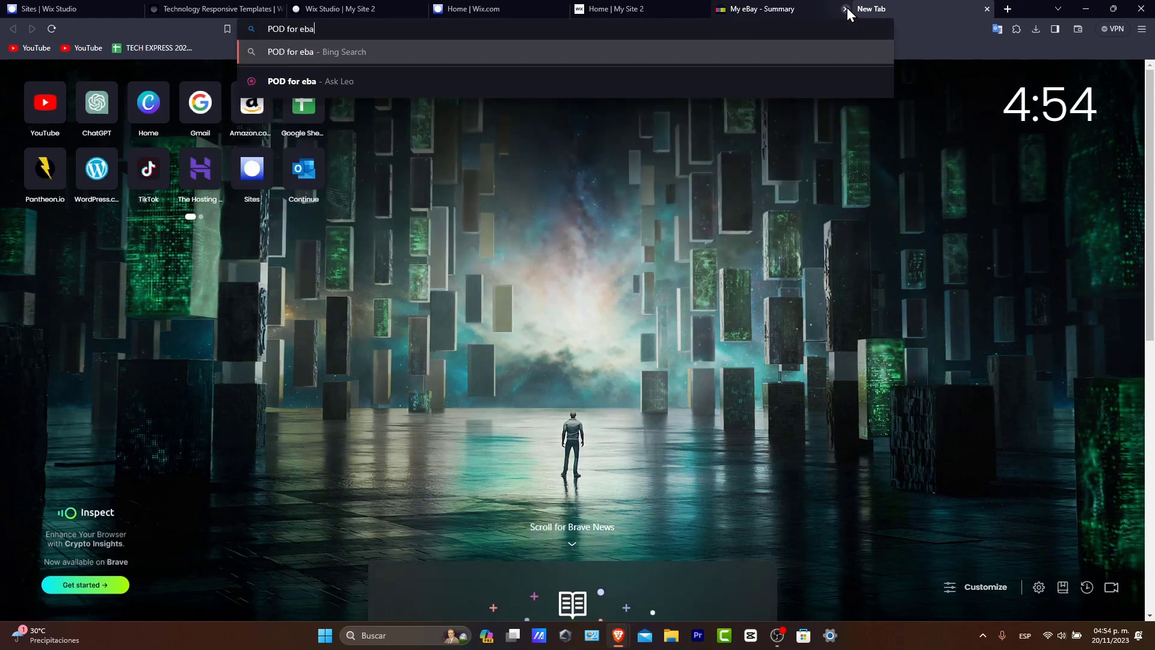
key(Return)
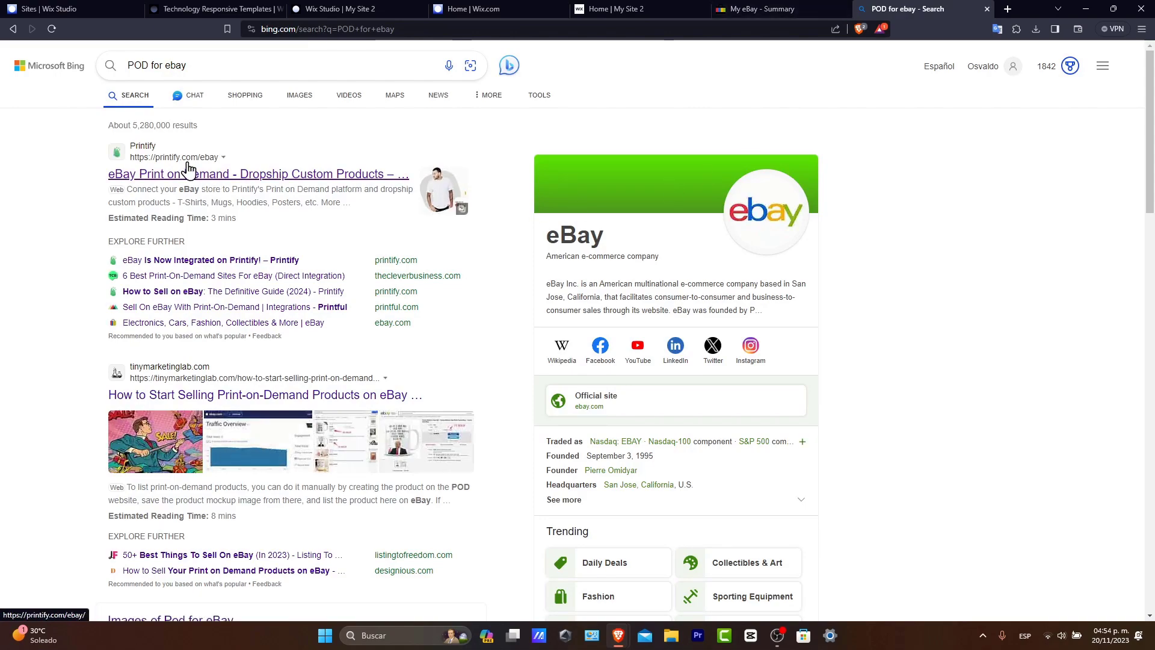
scroll(279, 324, down, 10)
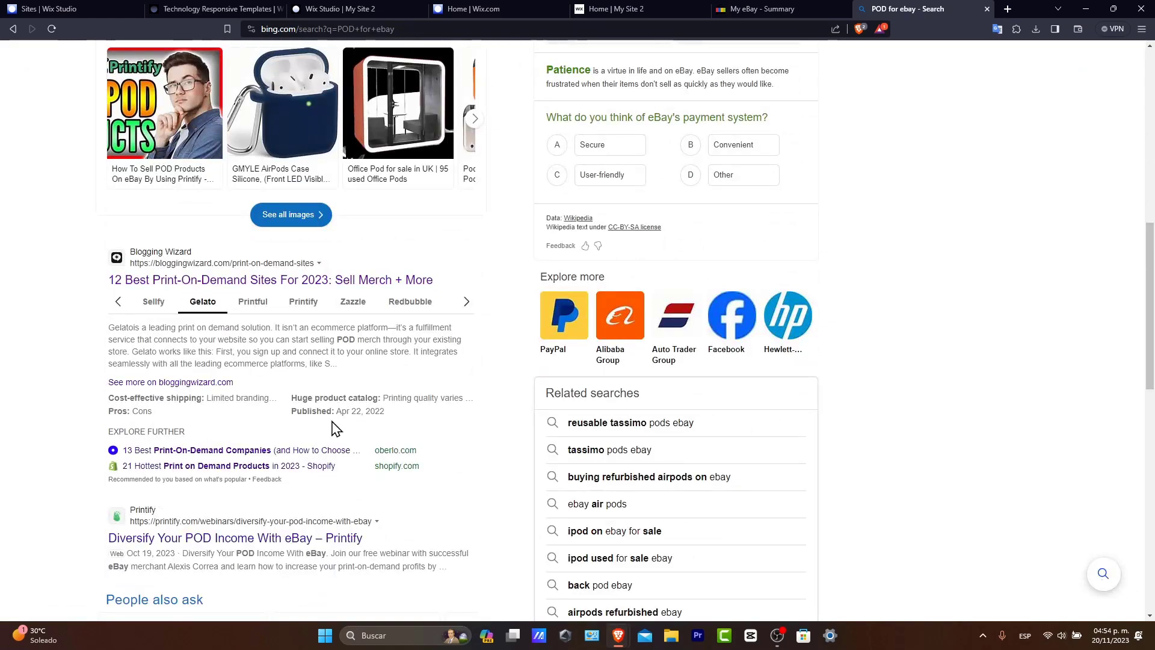
scroll(374, 467, down, 3)
scroll(388, 466, up, 6)
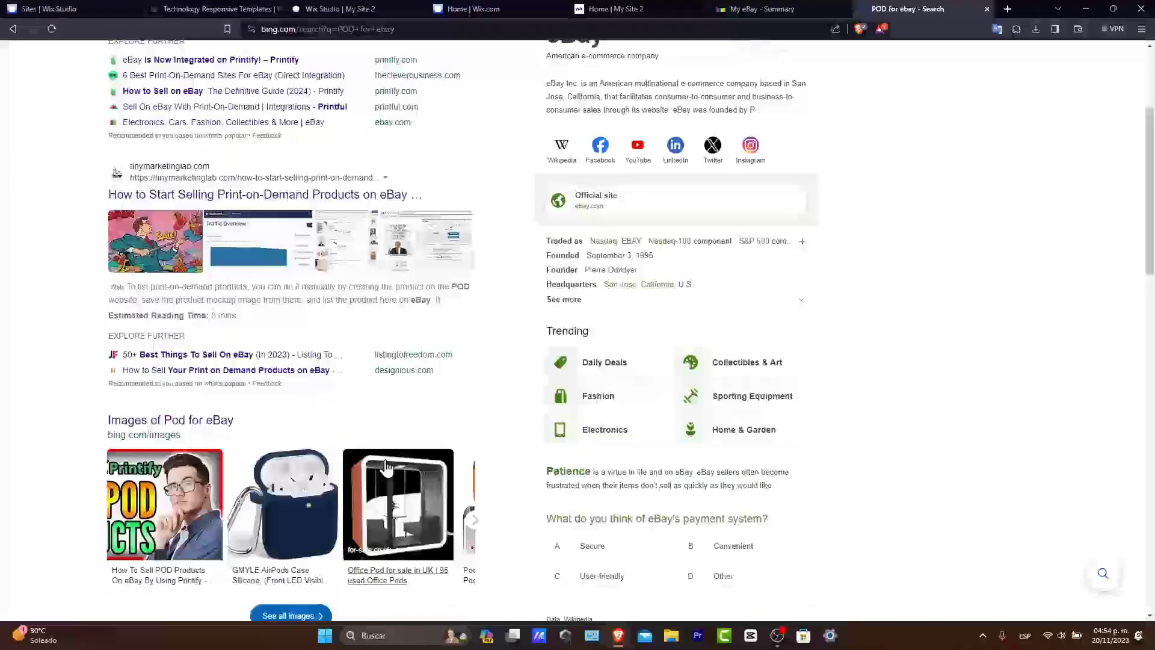
click(728, 550)
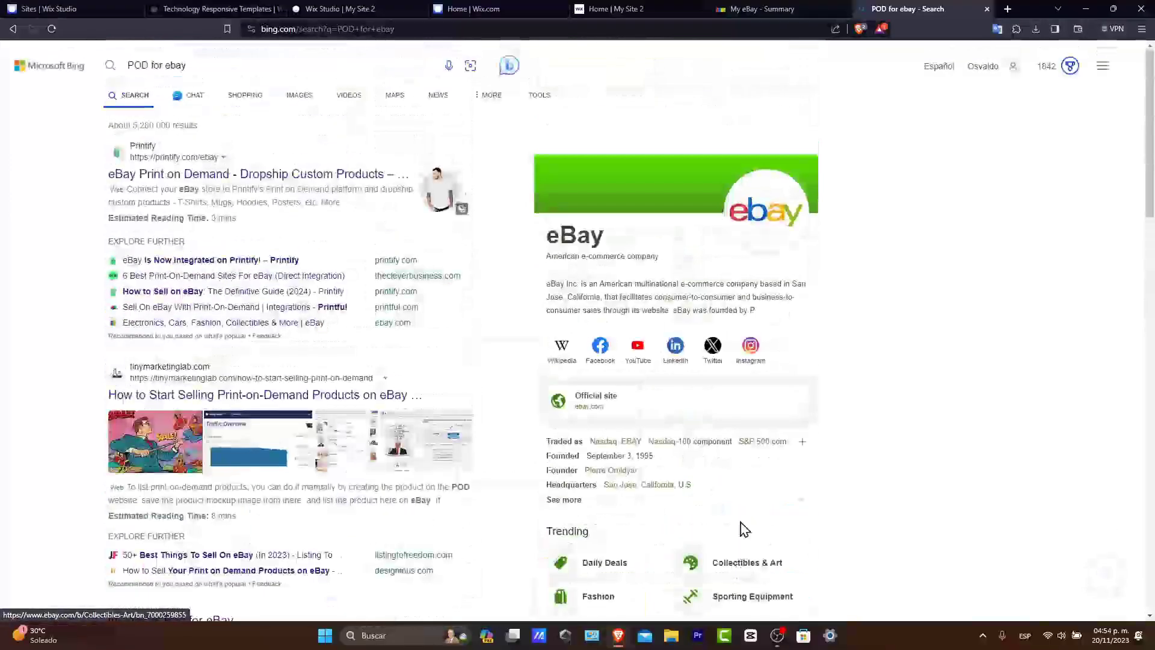
Step: From Printify's eBay integration page, sign in to Printify with a Google account
click(258, 178)
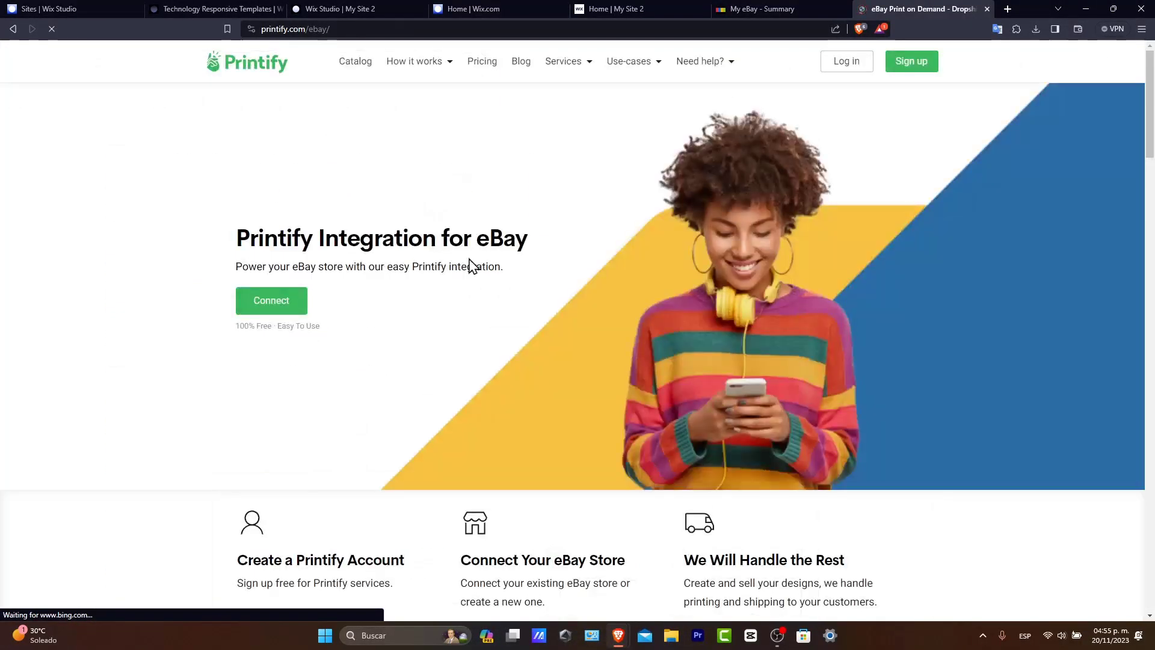
click(296, 301)
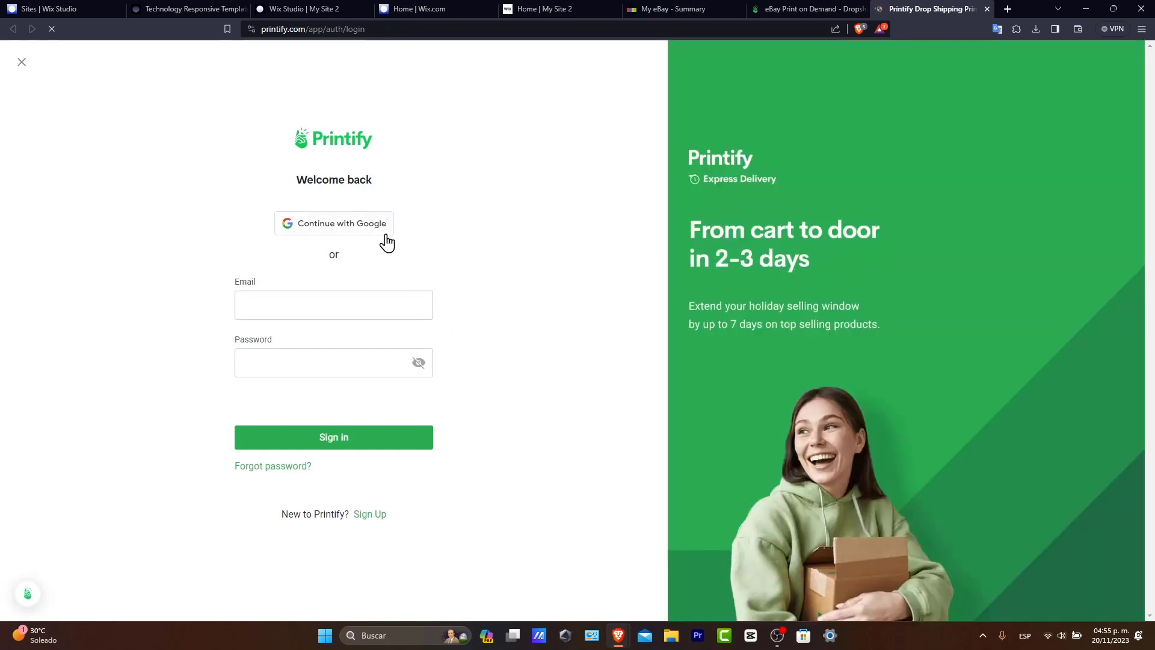
click(370, 212)
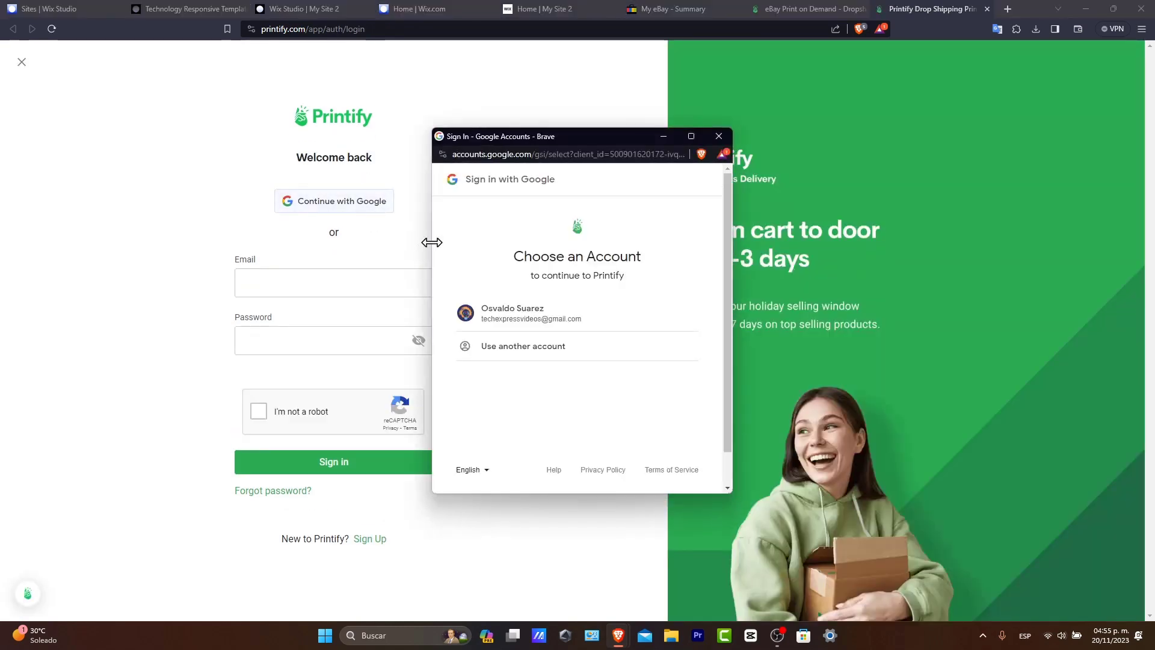
click(559, 308)
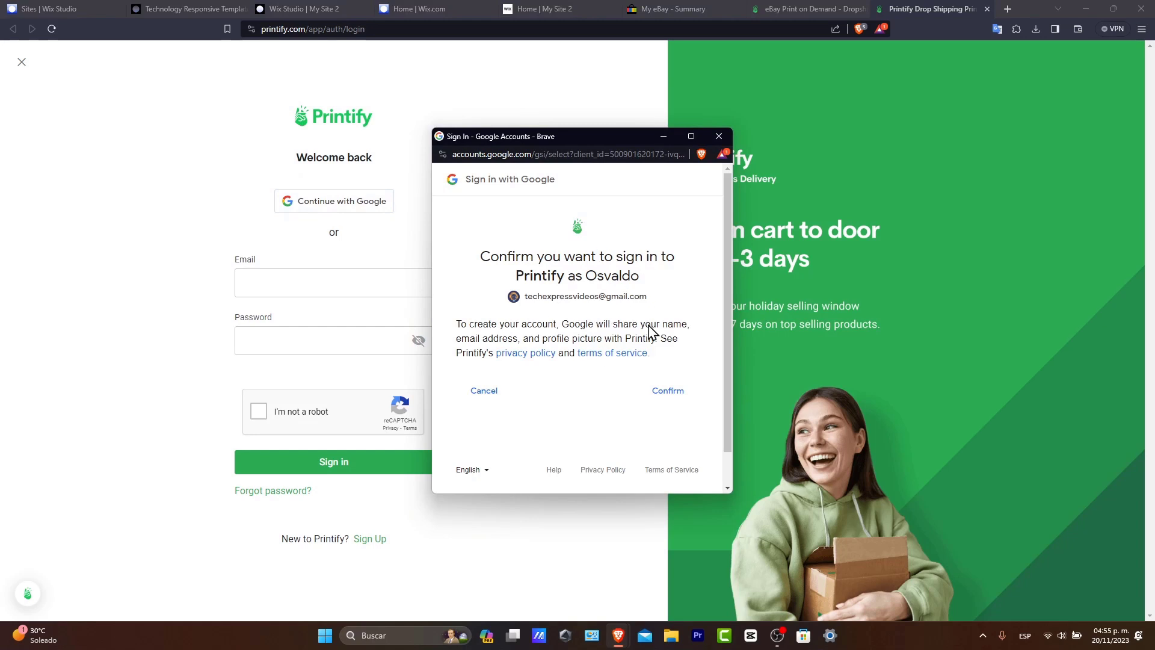
click(665, 392)
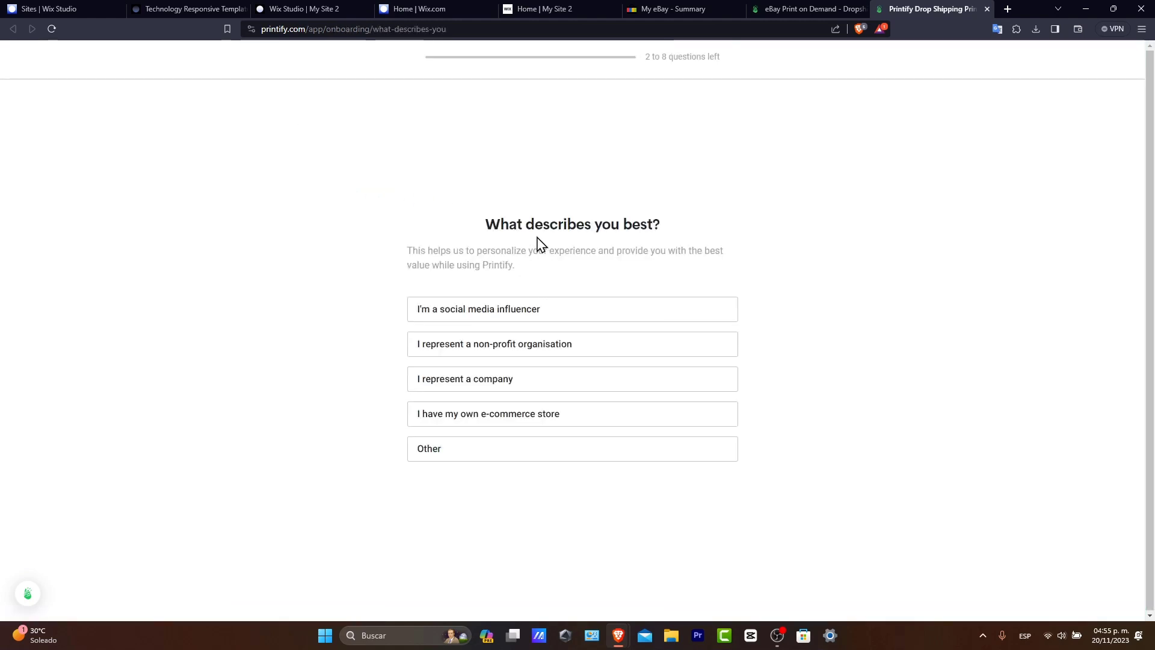
Step: Answer onboarding: social media influencer, starting a first online business, SEO help, heard via TikTok
drag(537, 238, 676, 232)
click(696, 263)
click(601, 312)
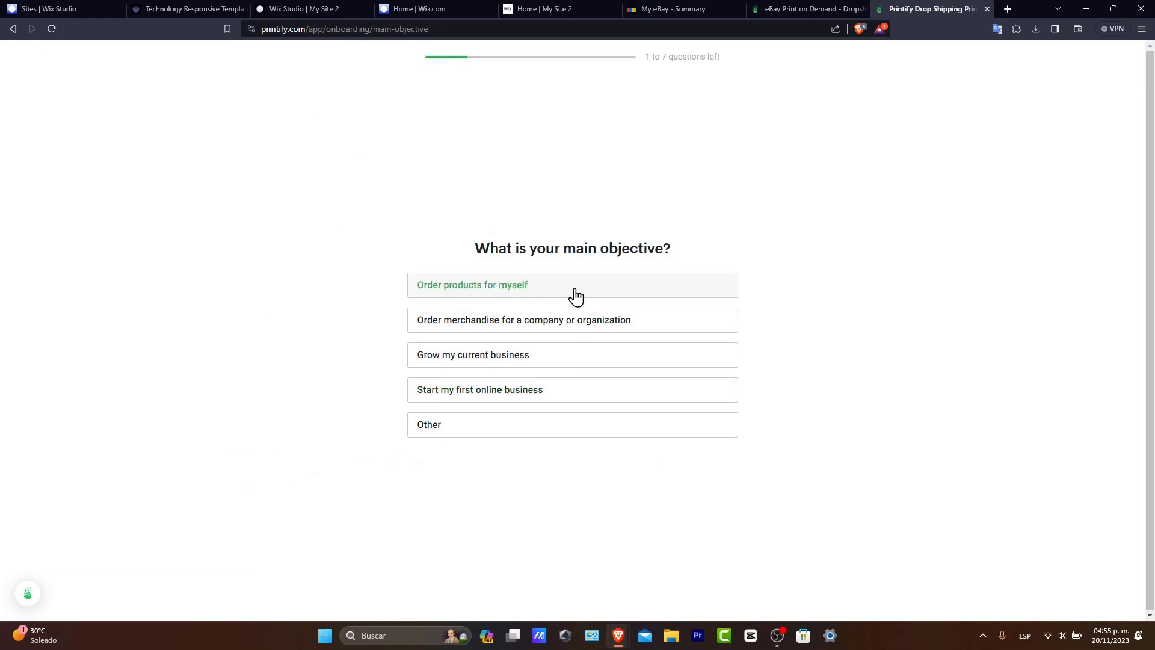
click(555, 398)
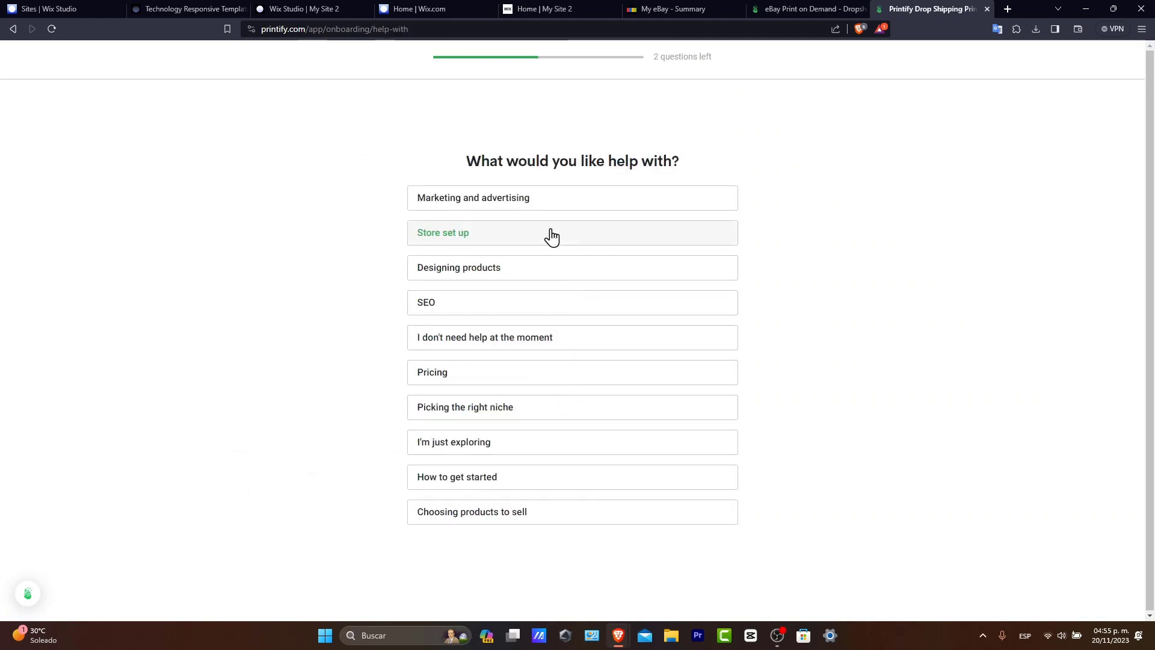
click(552, 304)
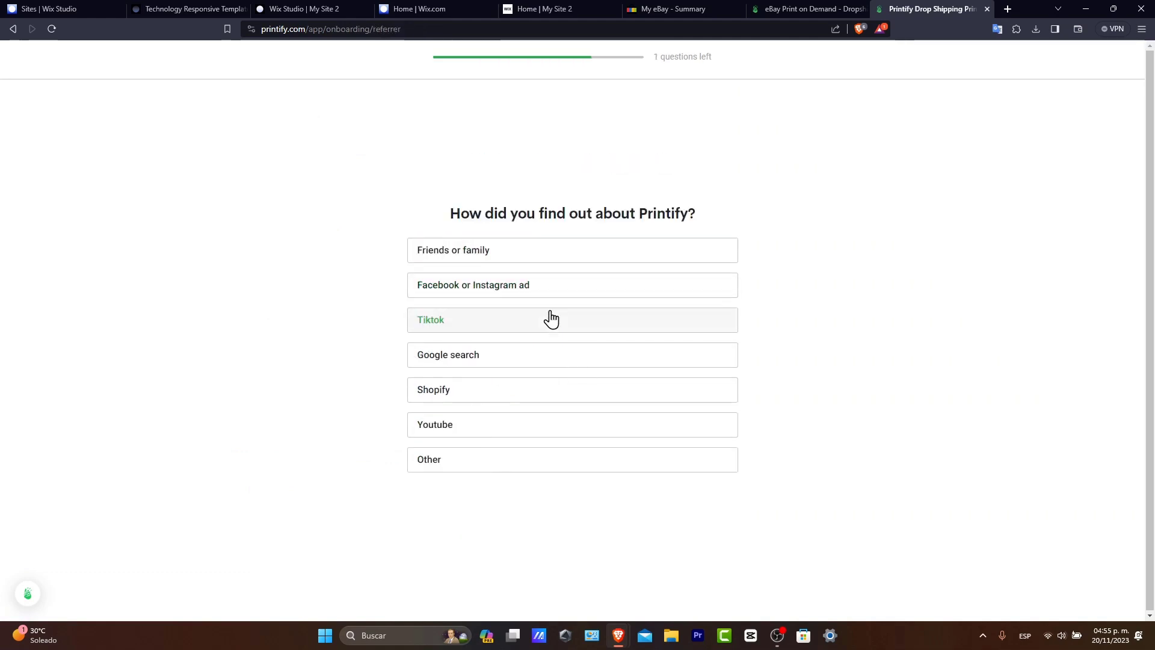
click(550, 319)
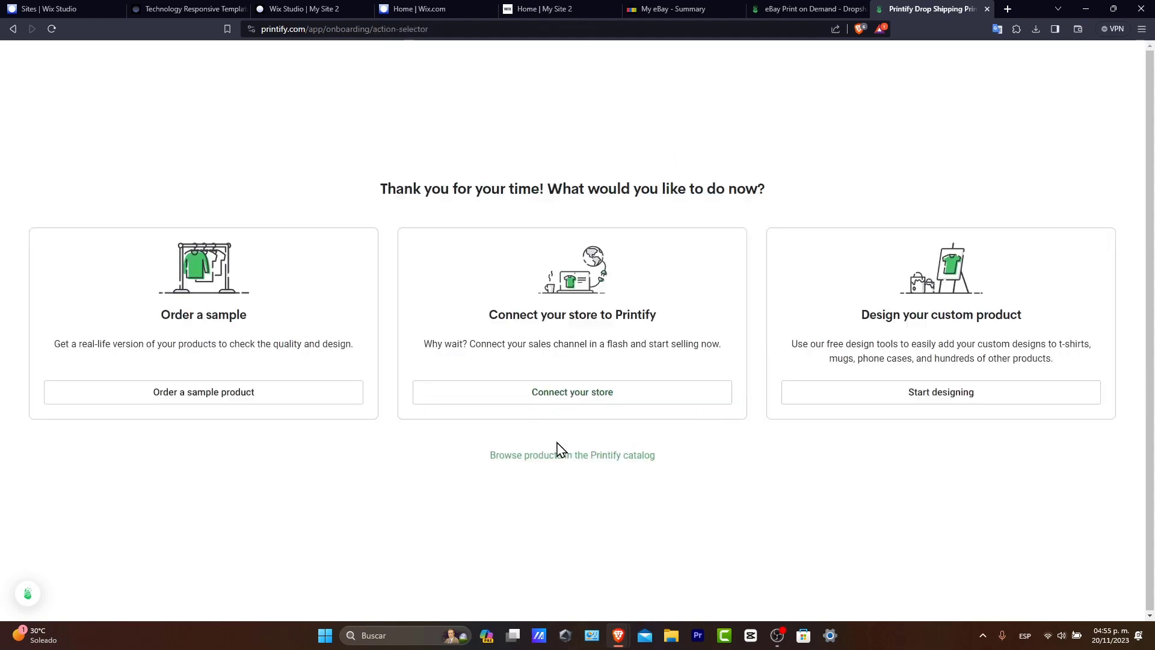
Step: Choose eBay as the sales channel to connect My new store to
click(657, 397)
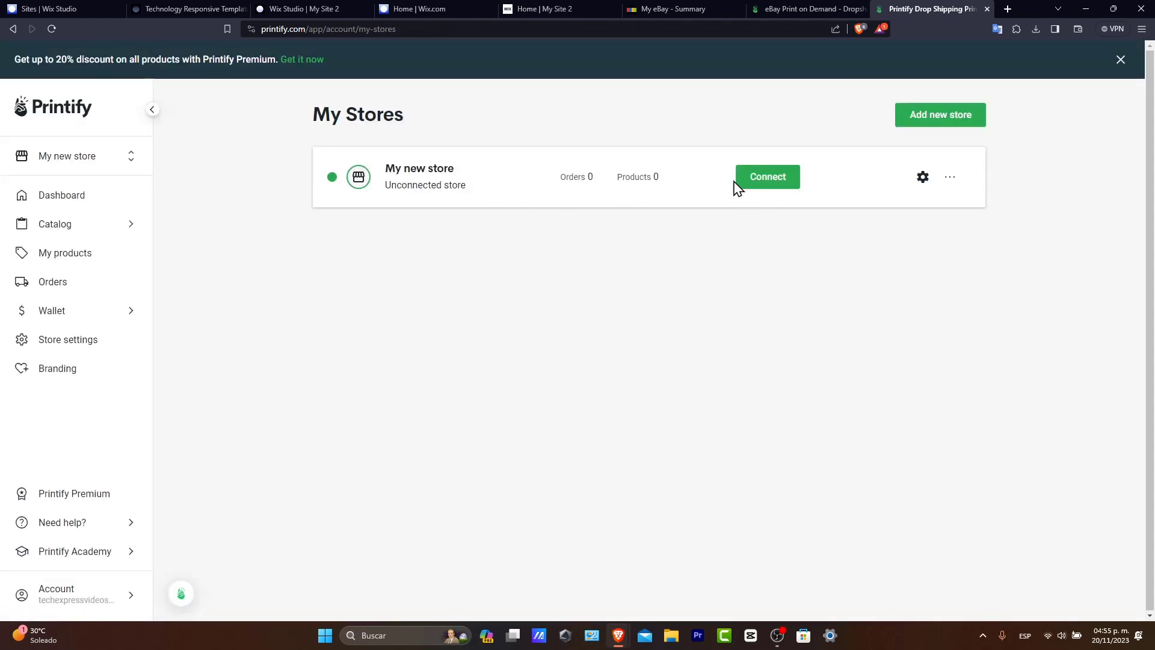
click(761, 188)
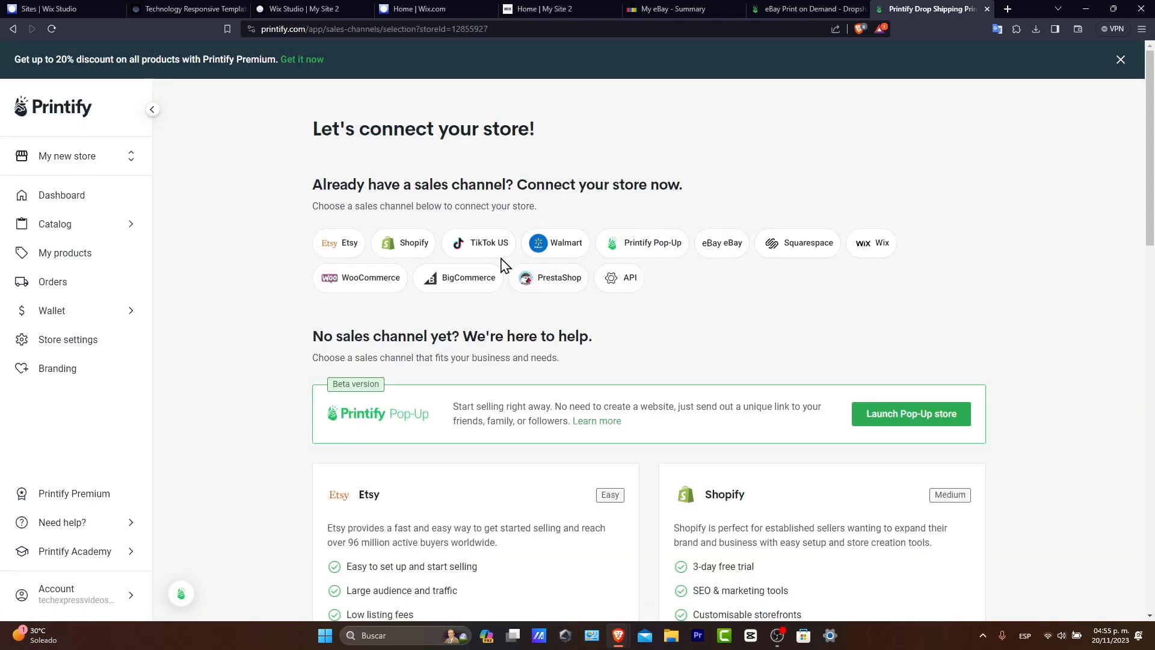
click(729, 244)
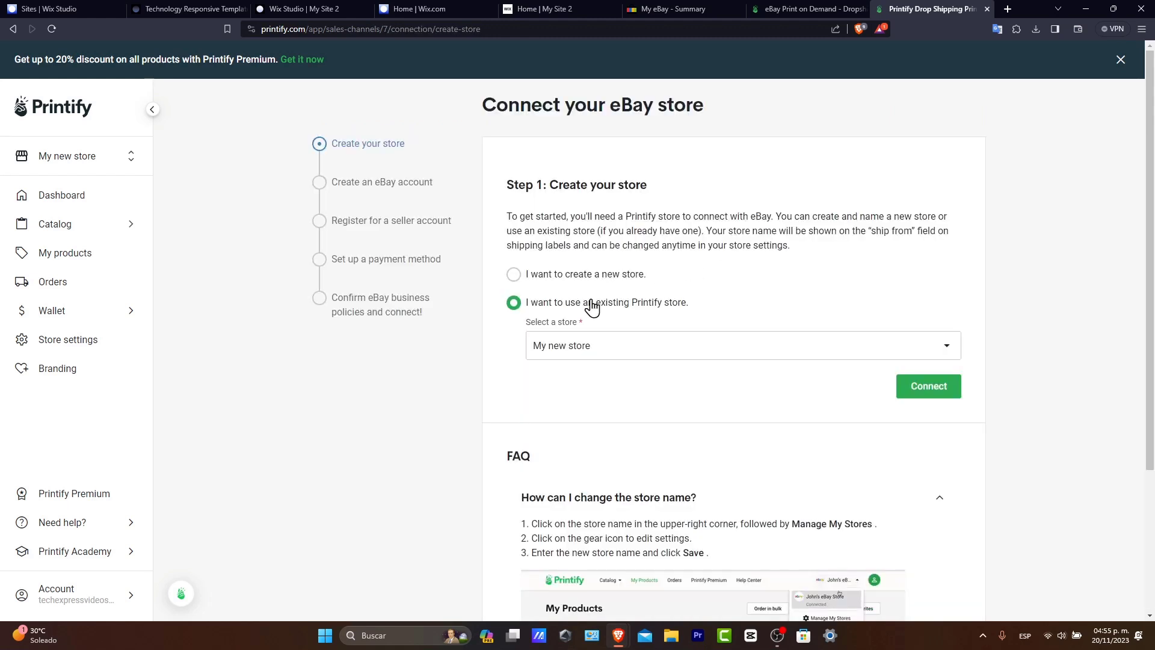
click(614, 358)
click(724, 385)
click(940, 394)
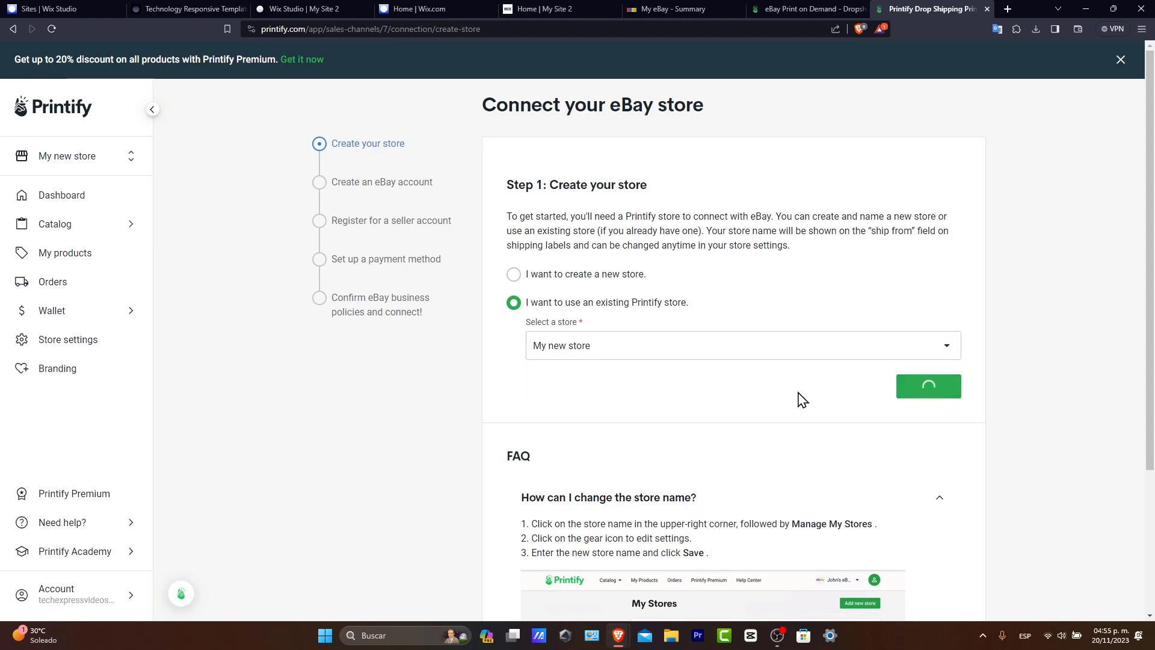
Step: Confirm an eBay account exists and grant Printify access to it
click(572, 264)
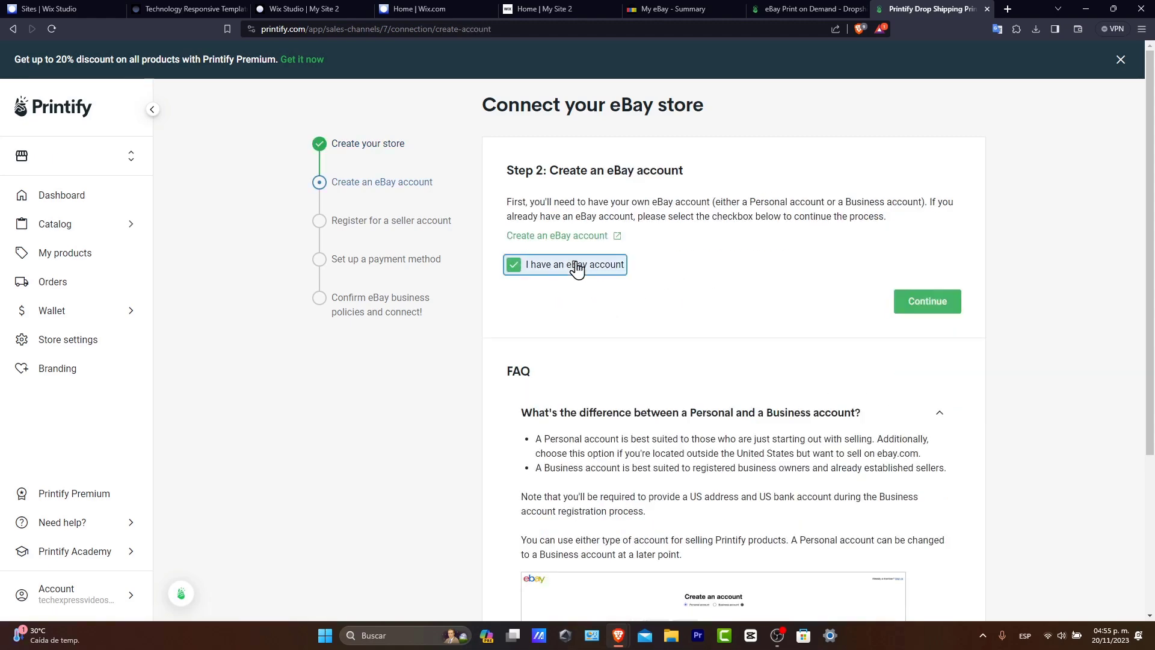
click(938, 296)
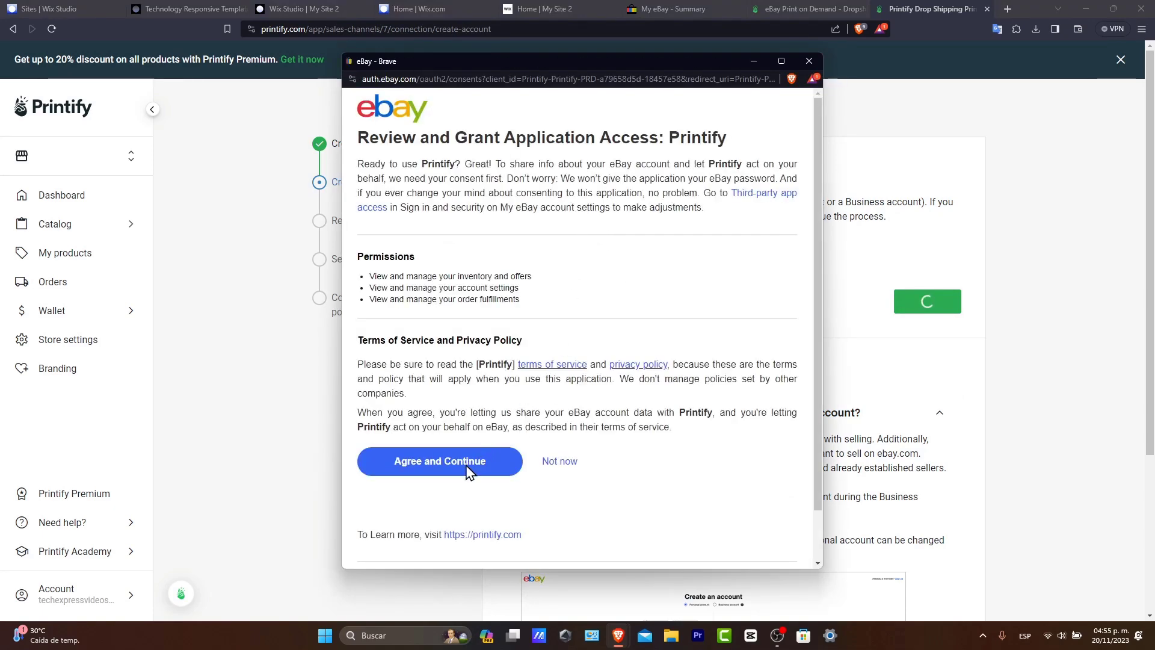
click(468, 472)
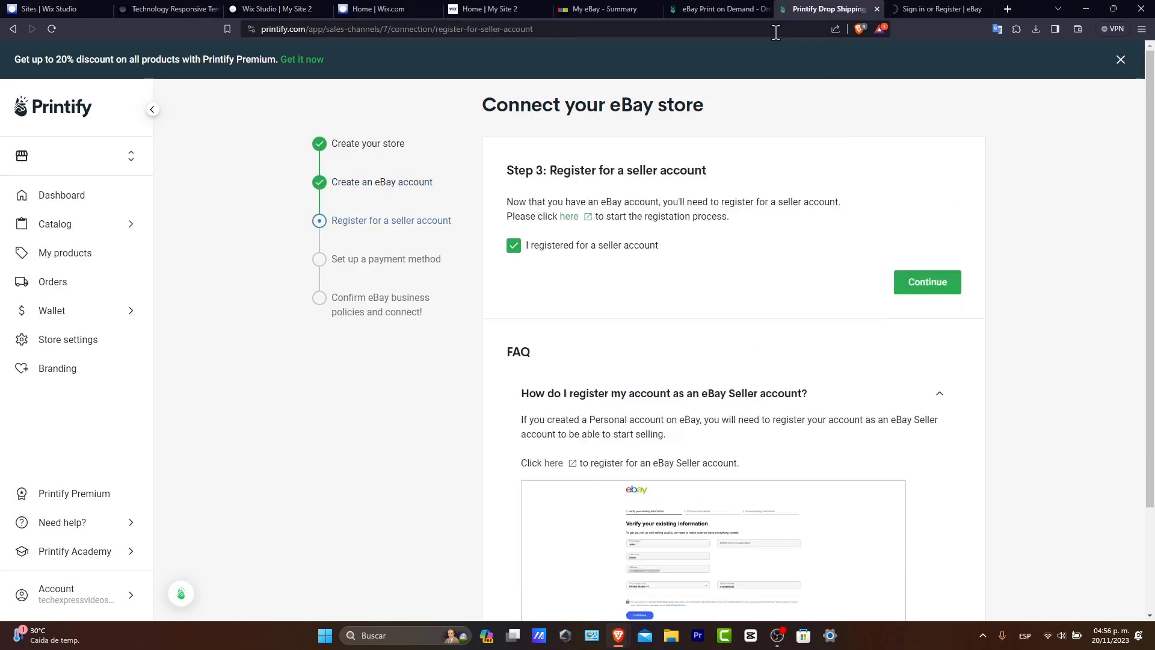
click(911, 290)
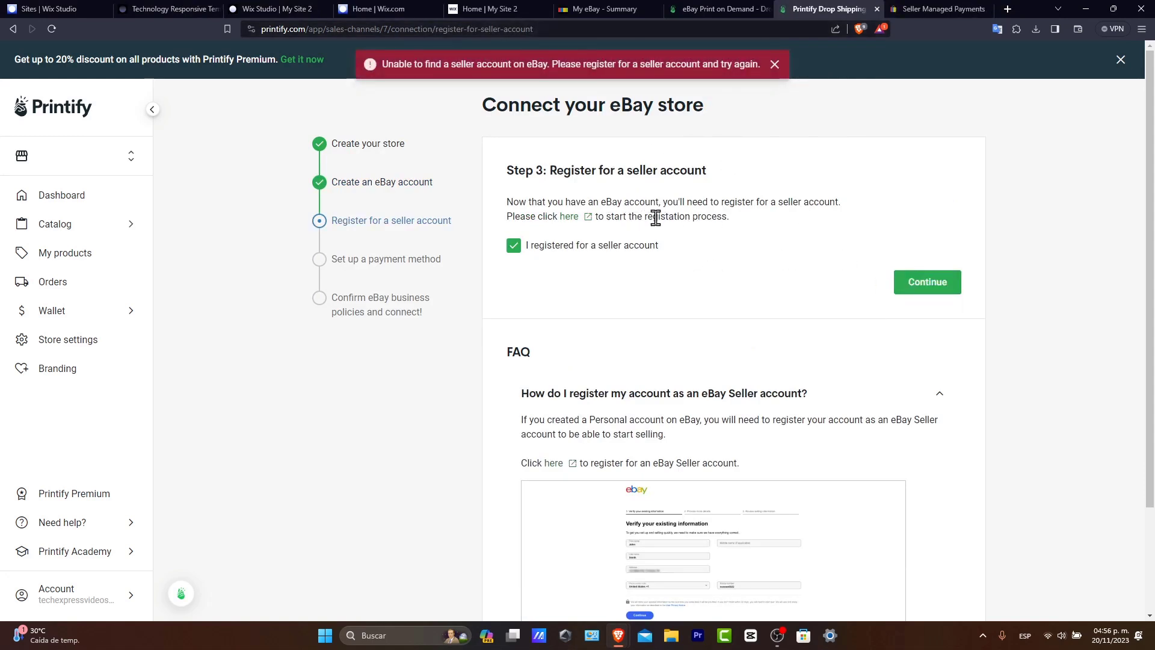
Step: Set up the eBay selling account, acknowledge business policies, and finish connecting the store
click(930, 6)
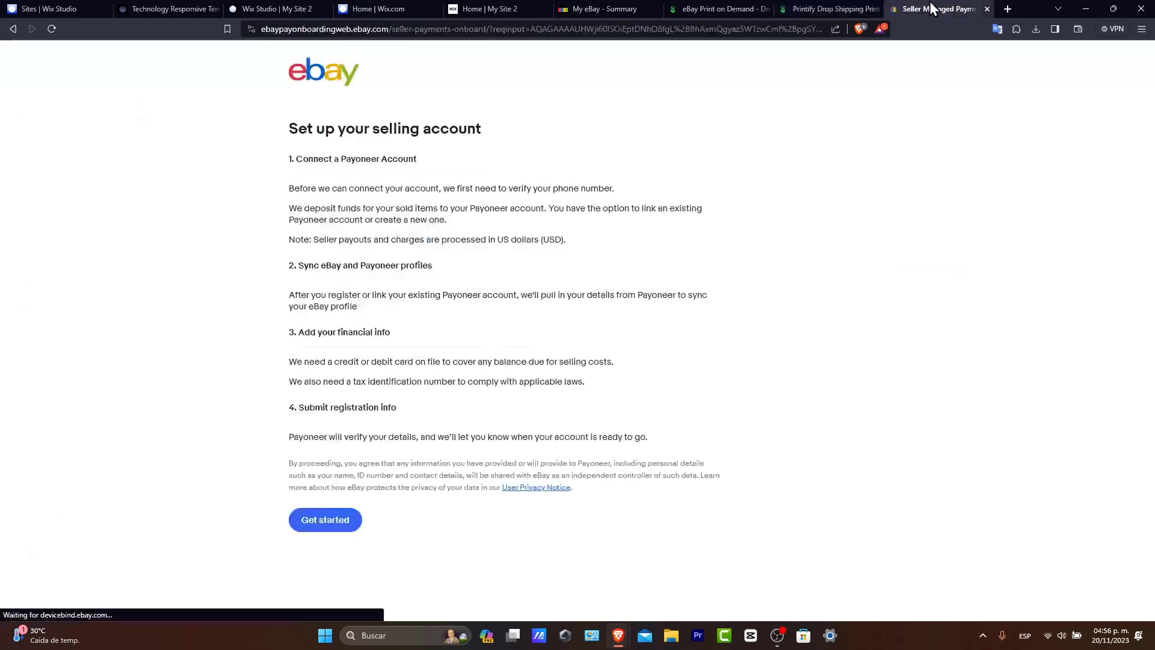
drag(352, 131, 503, 140)
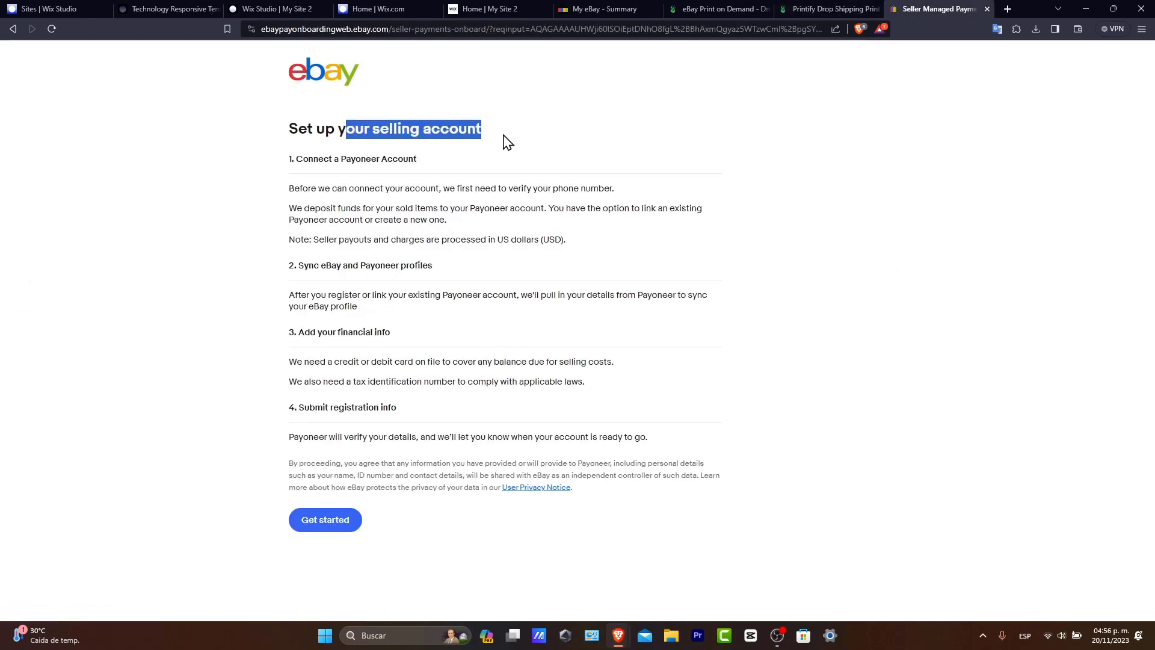
click(525, 152)
click(326, 520)
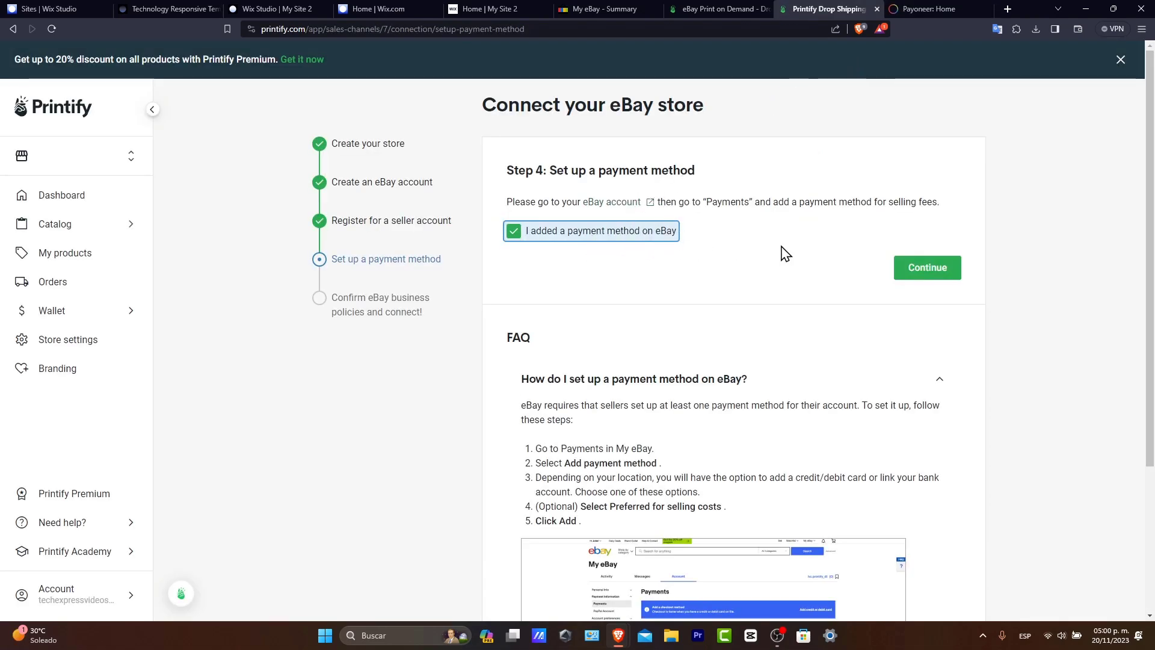
click(910, 270)
click(687, 250)
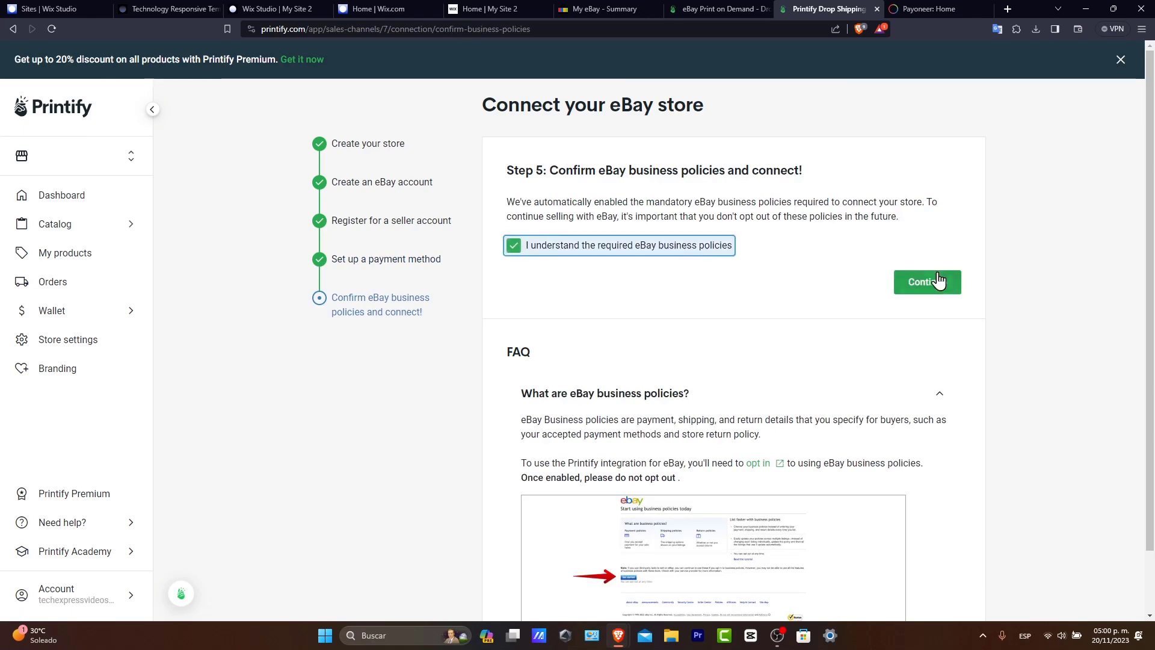
click(938, 281)
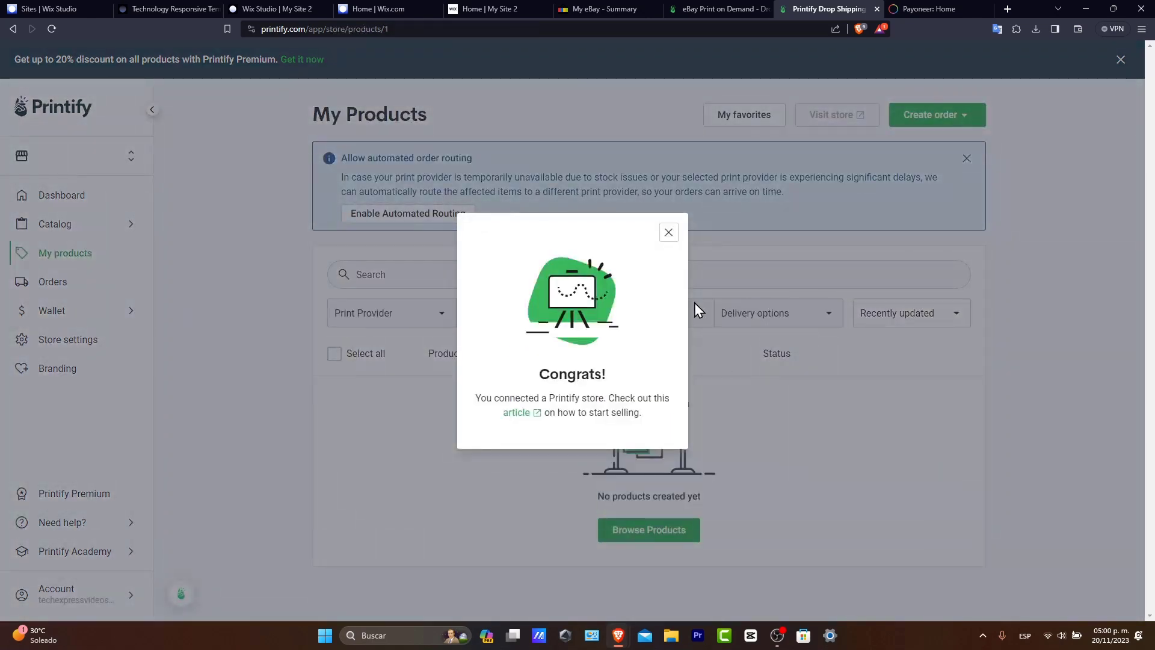
Step: Open the Unisex Heavy Blend Hooded Sweatshirt from the catalog's Hoodies category
click(668, 234)
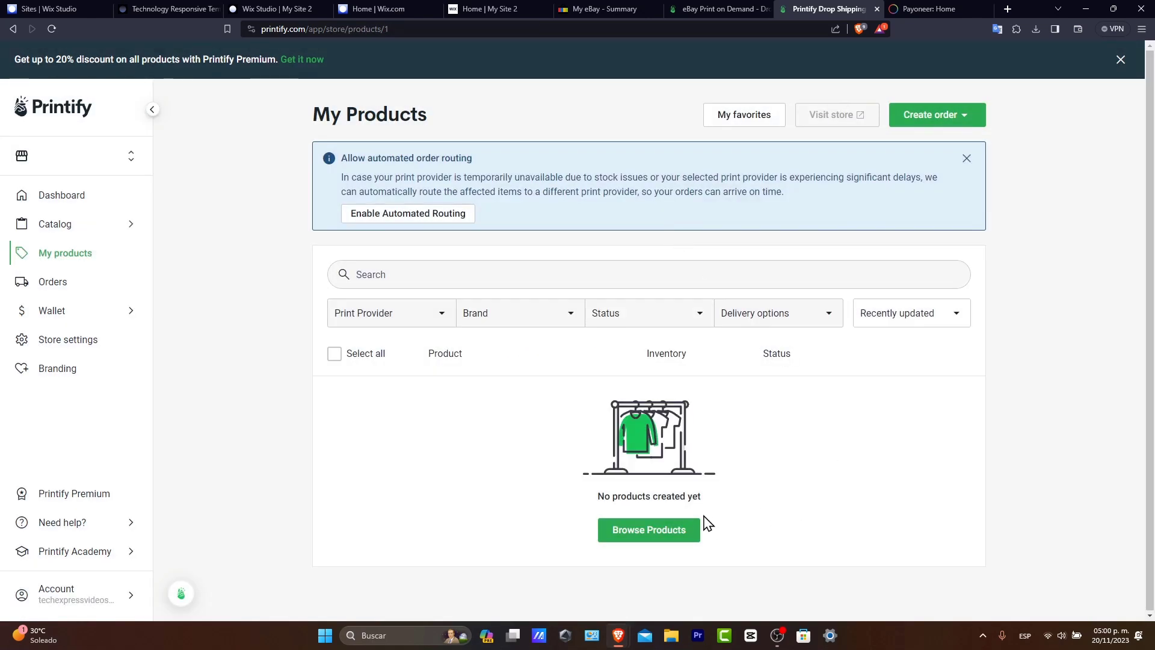
click(667, 537)
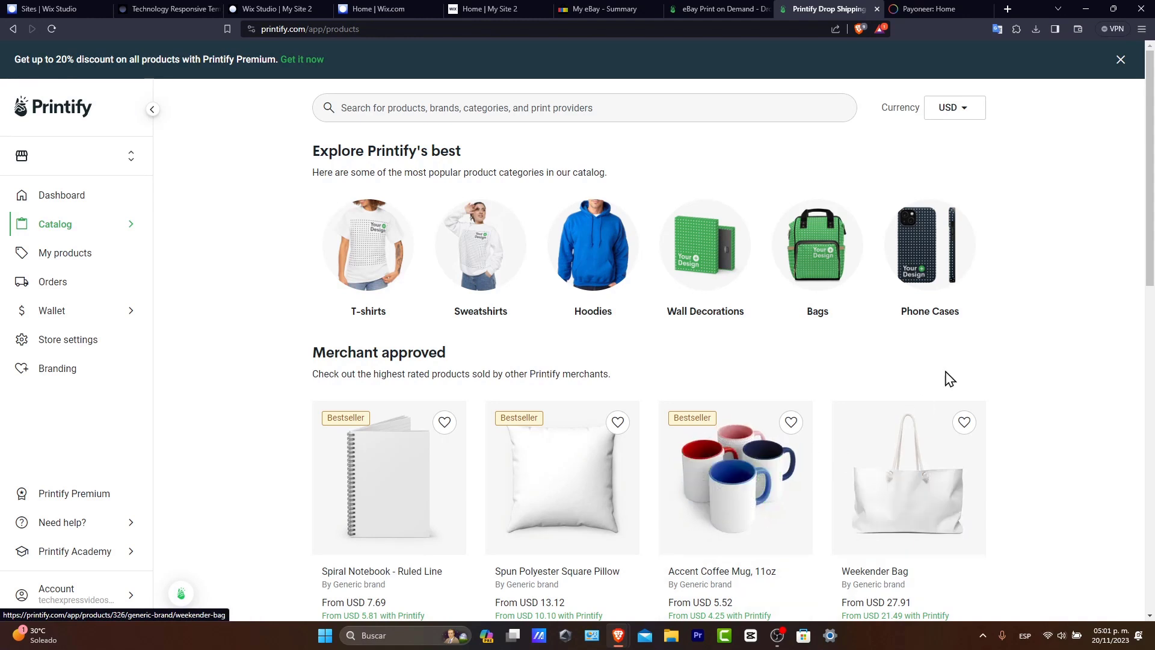
click(593, 263)
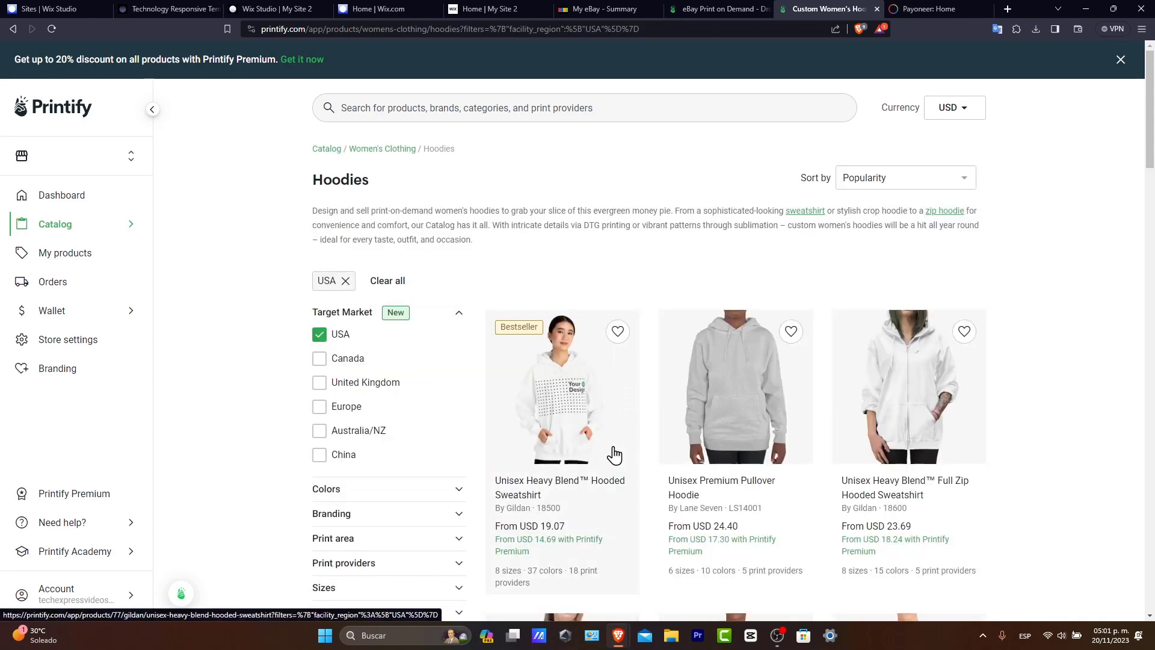
scroll(592, 504, down, 3)
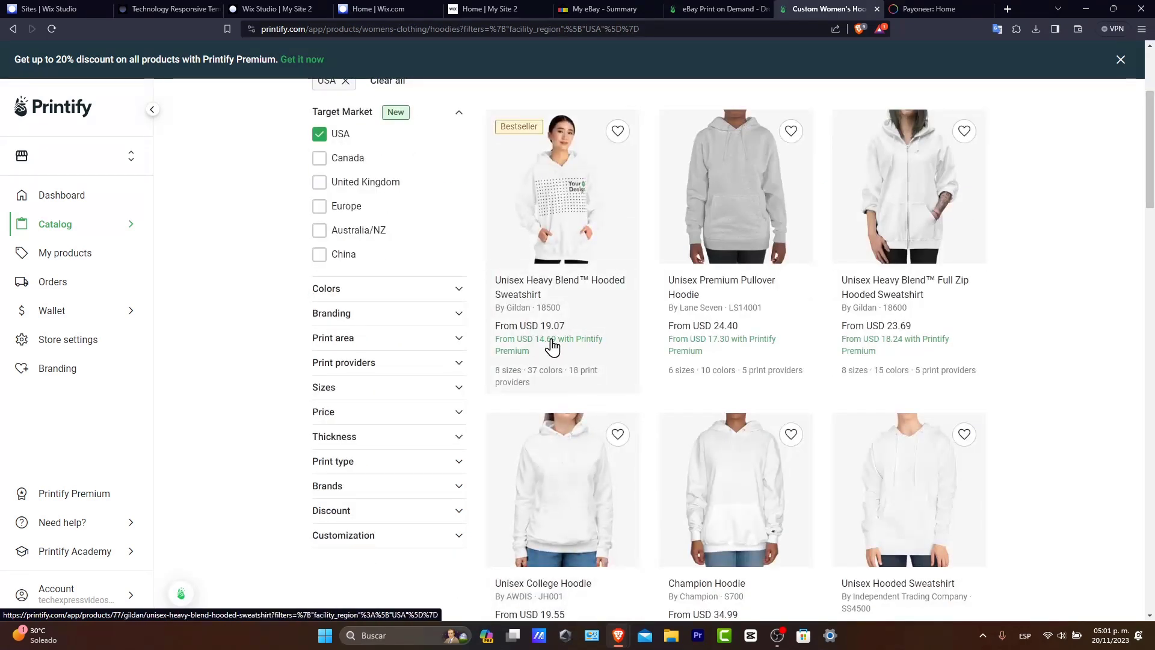
click(577, 353)
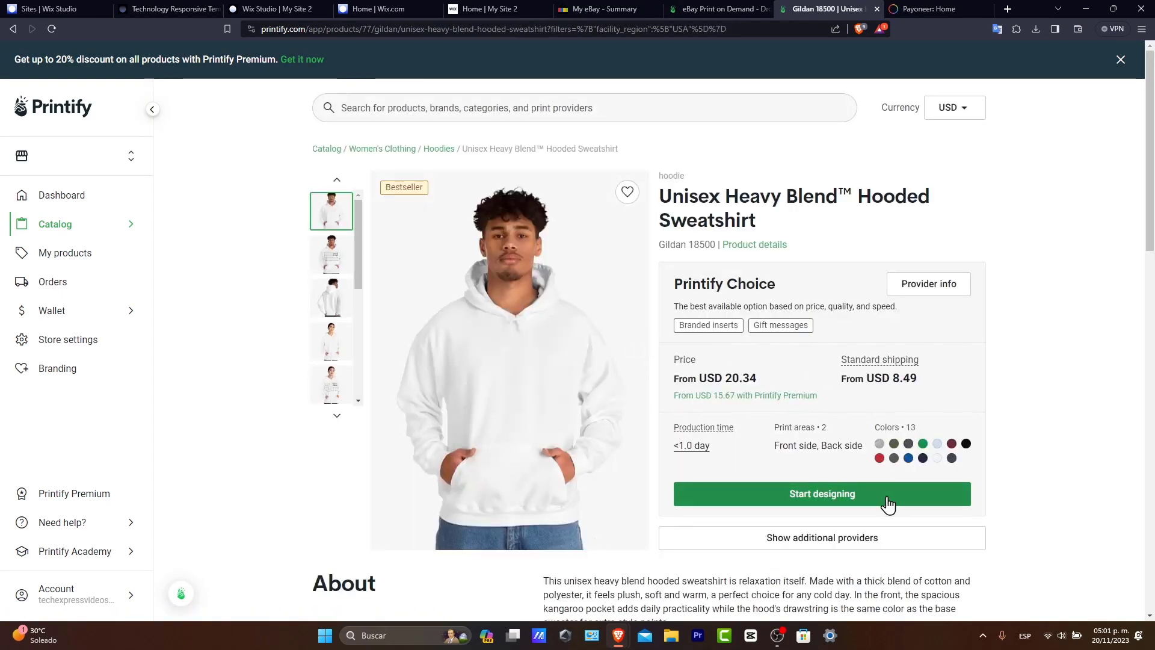
Step: Open the hoodie's design editor and cancel the upload file picker without choosing a file
click(889, 495)
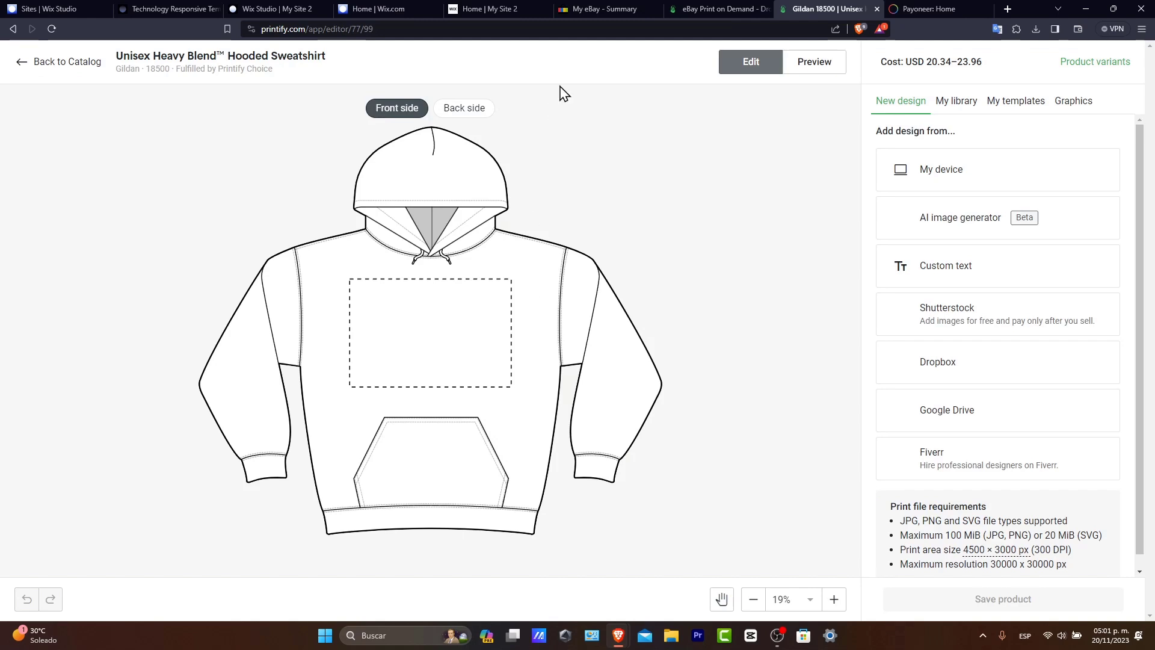
click(952, 178)
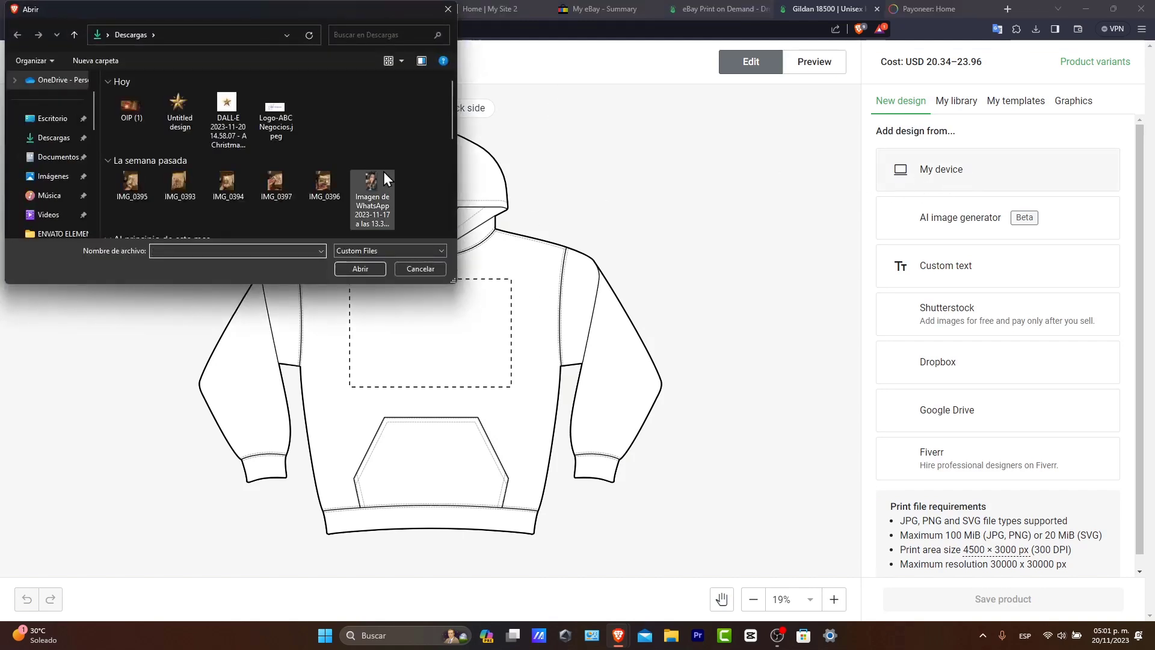
scroll(382, 155, down, 5)
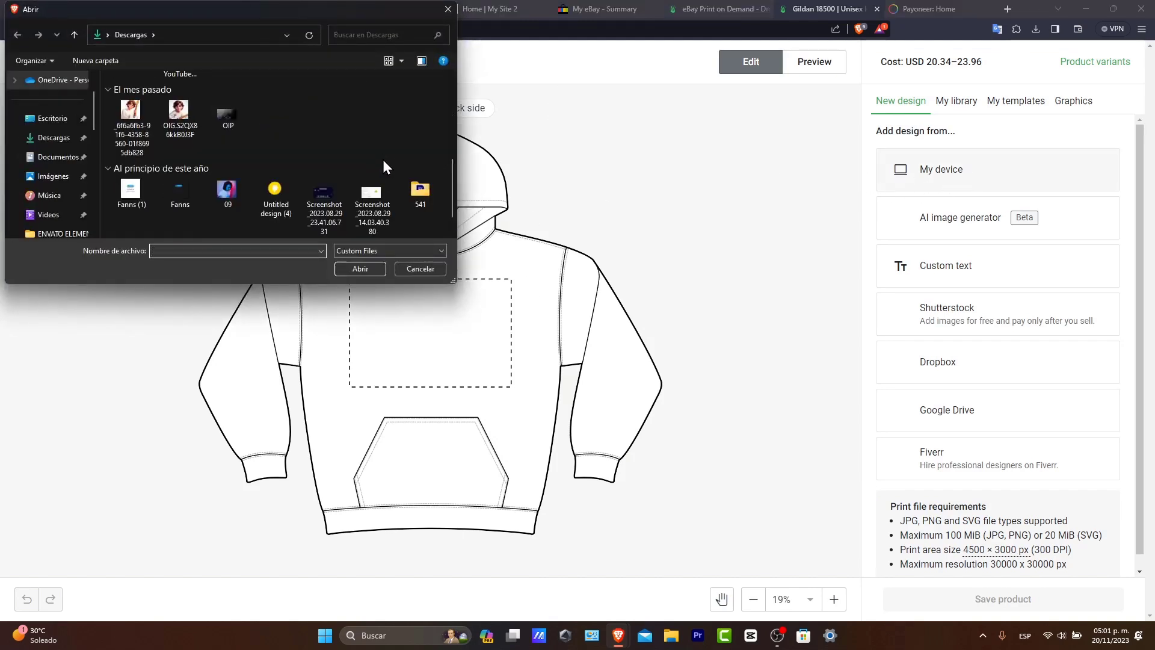
scroll(312, 171, down, 1)
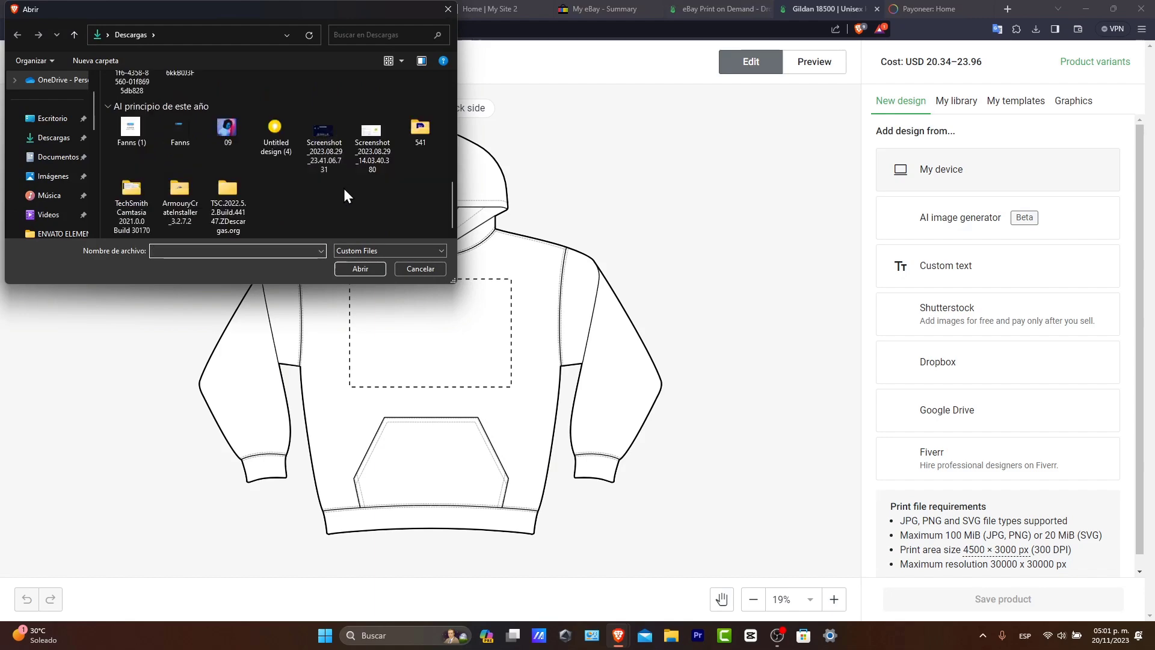
click(430, 270)
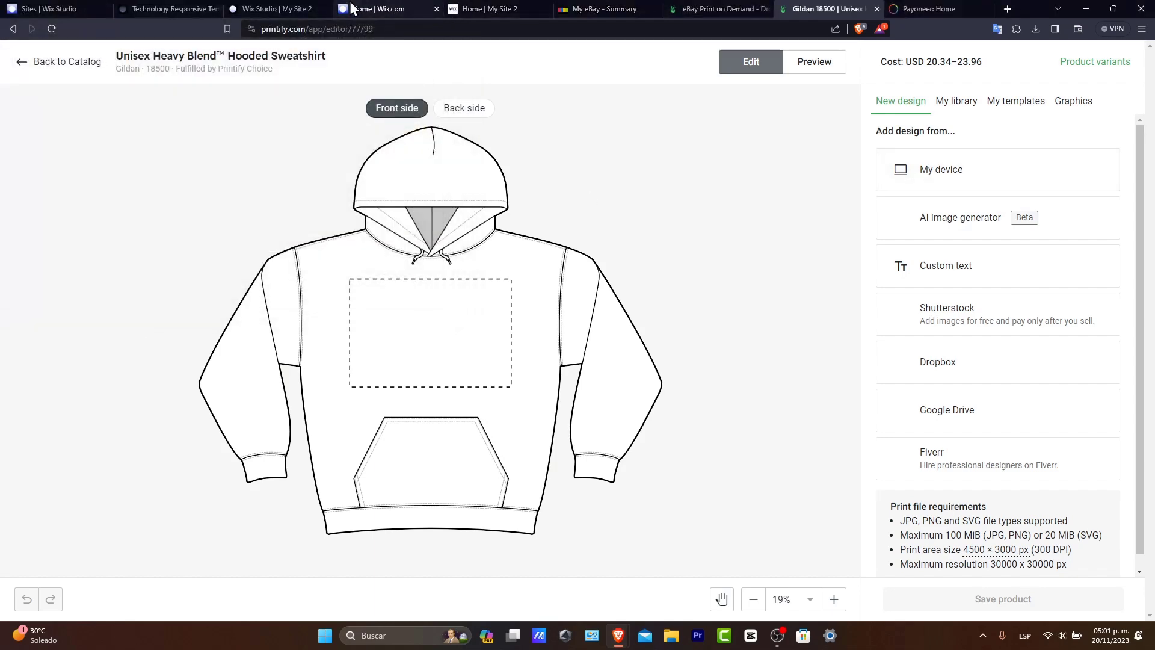
Step: Open Canva in a new browser tab
click(1007, 10)
text(CAN)
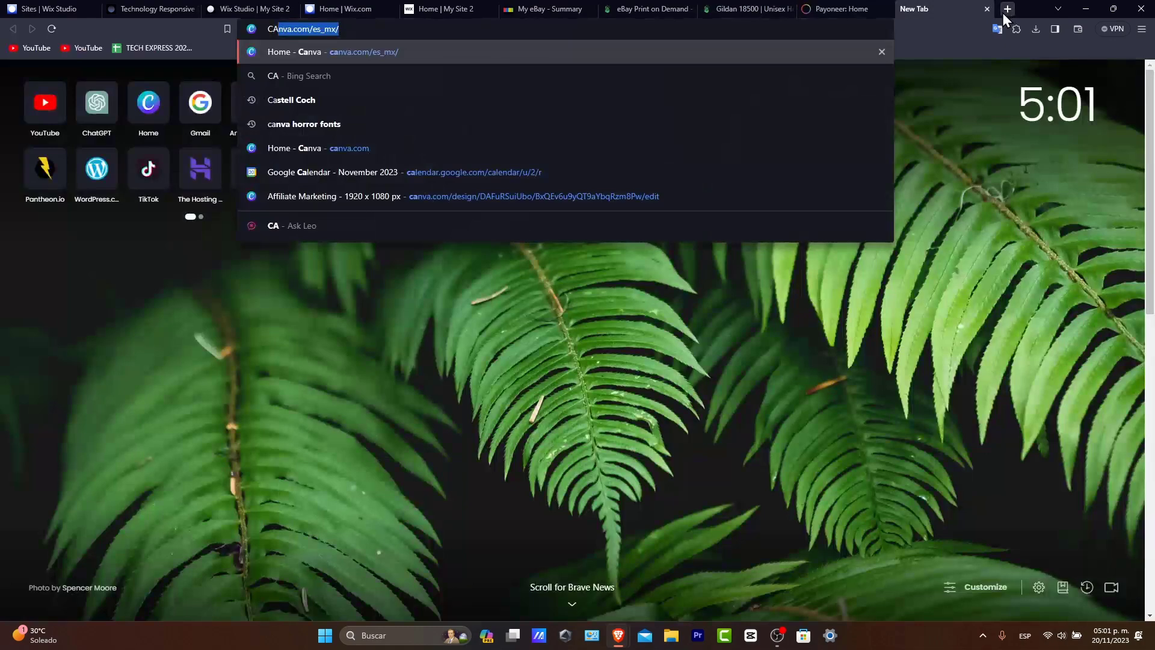
key(Return)
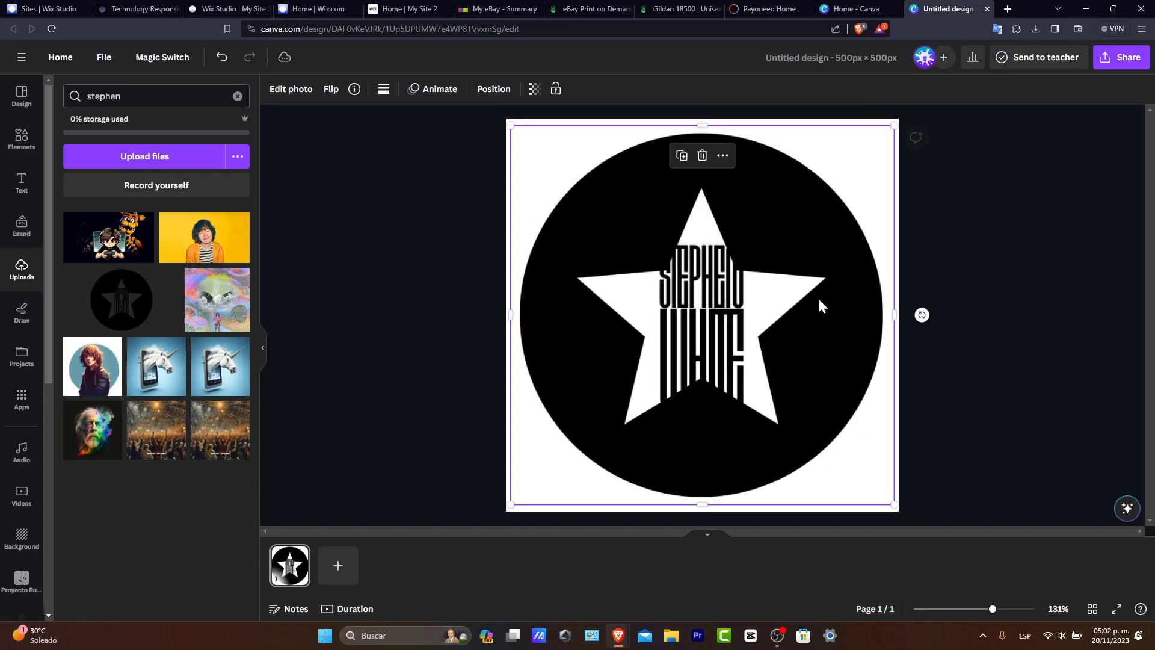
Step: Download the star logo as a 1,500 × 1,500 px transparent PNG named 'sw logo'
click(992, 254)
click(1121, 60)
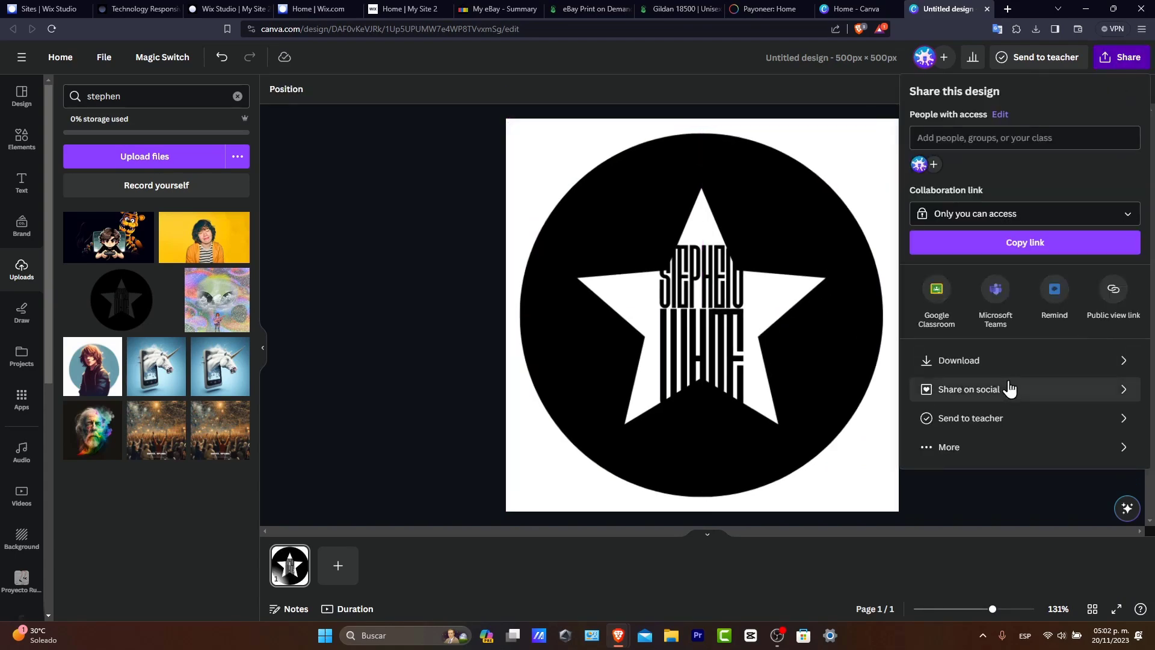
click(1002, 361)
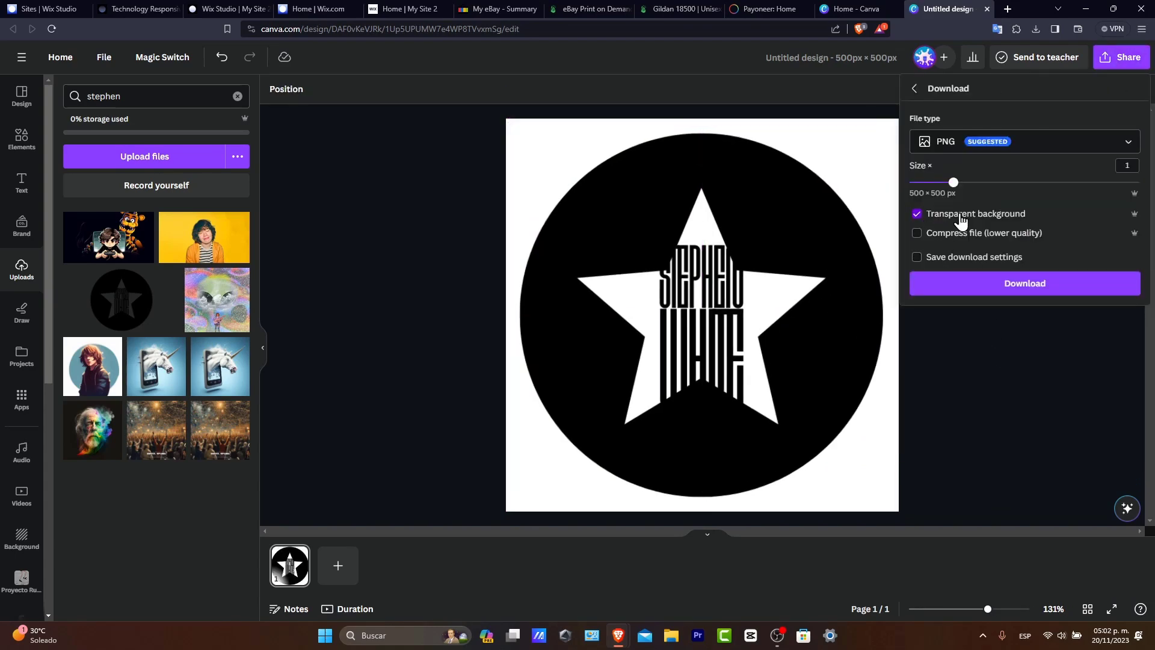
drag(954, 182, 1129, 183)
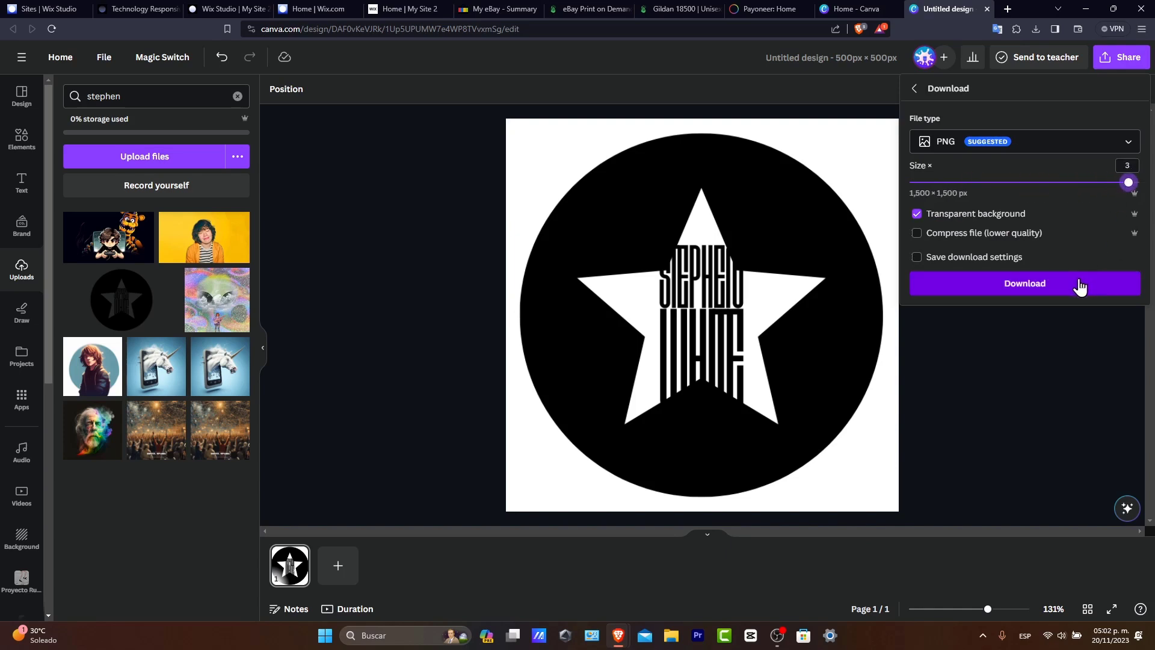
click(1080, 287)
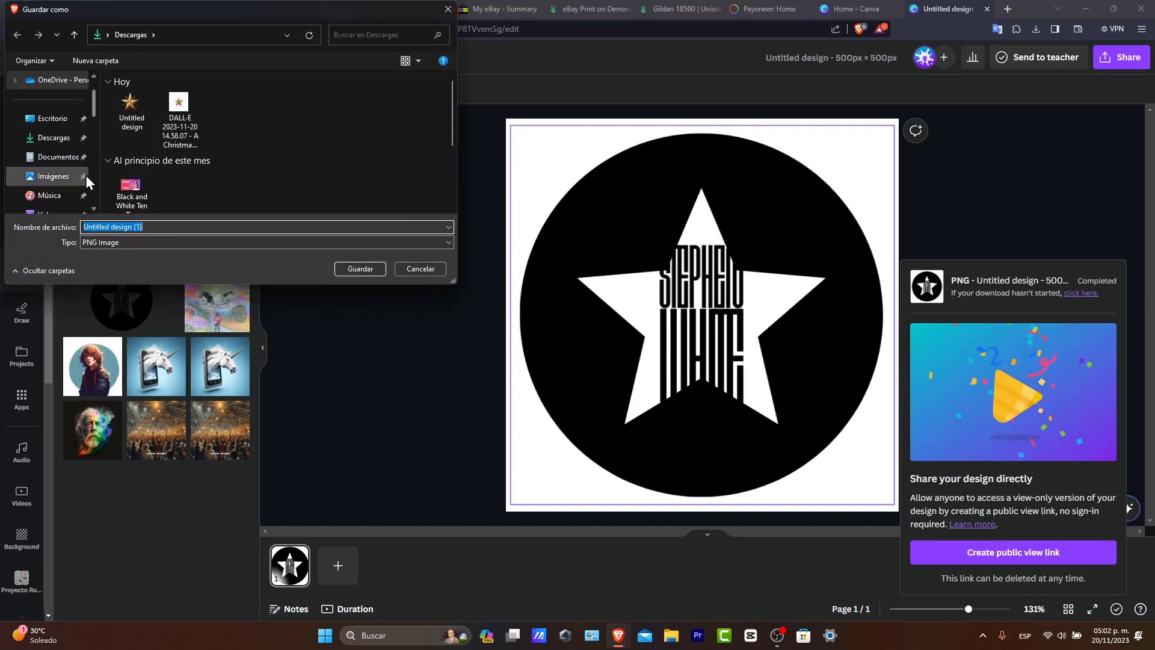
text(sw logo)
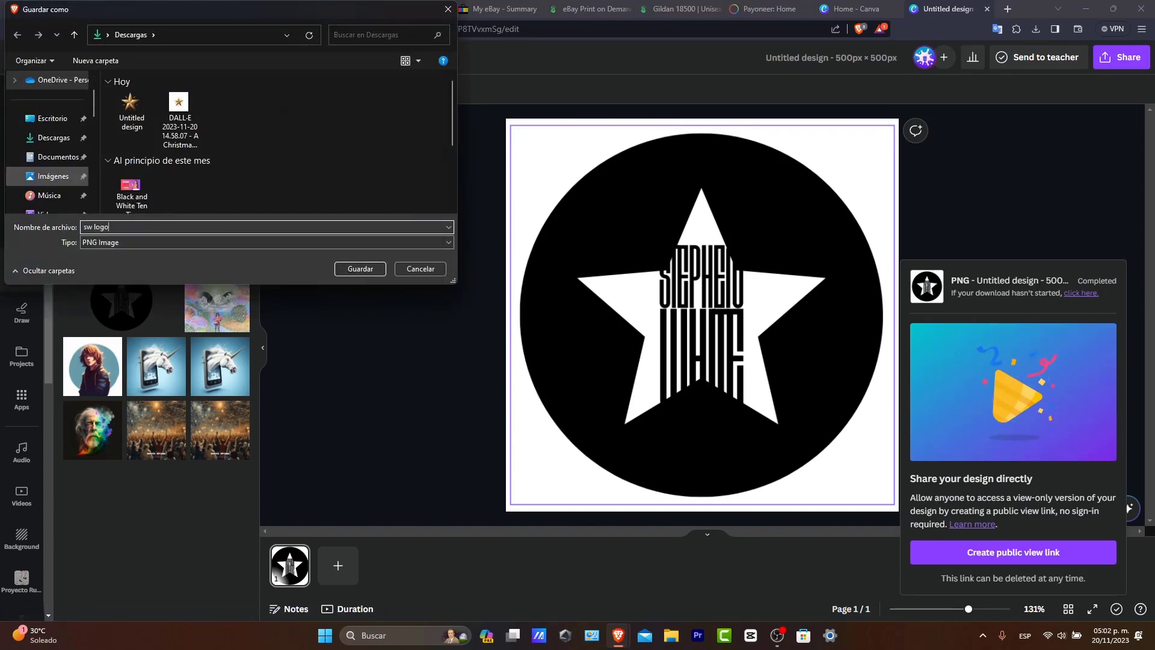
click(374, 271)
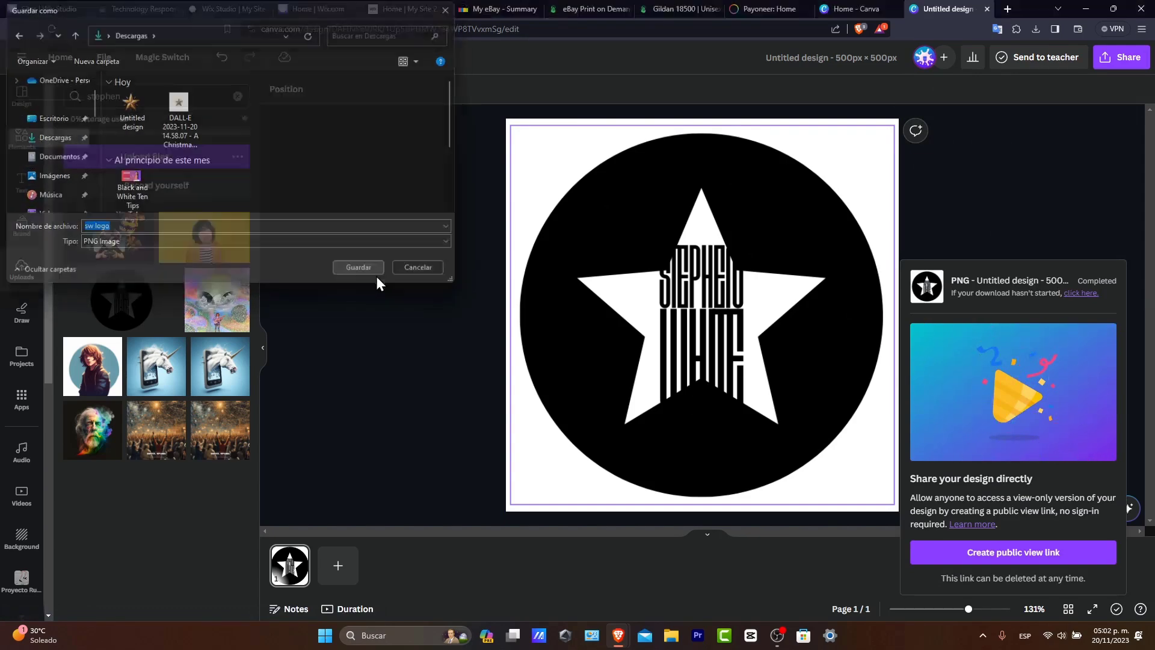
Step: Back in the Printify hoodie editor, upload the sw logo file from the computer
click(854, 8)
click(752, 8)
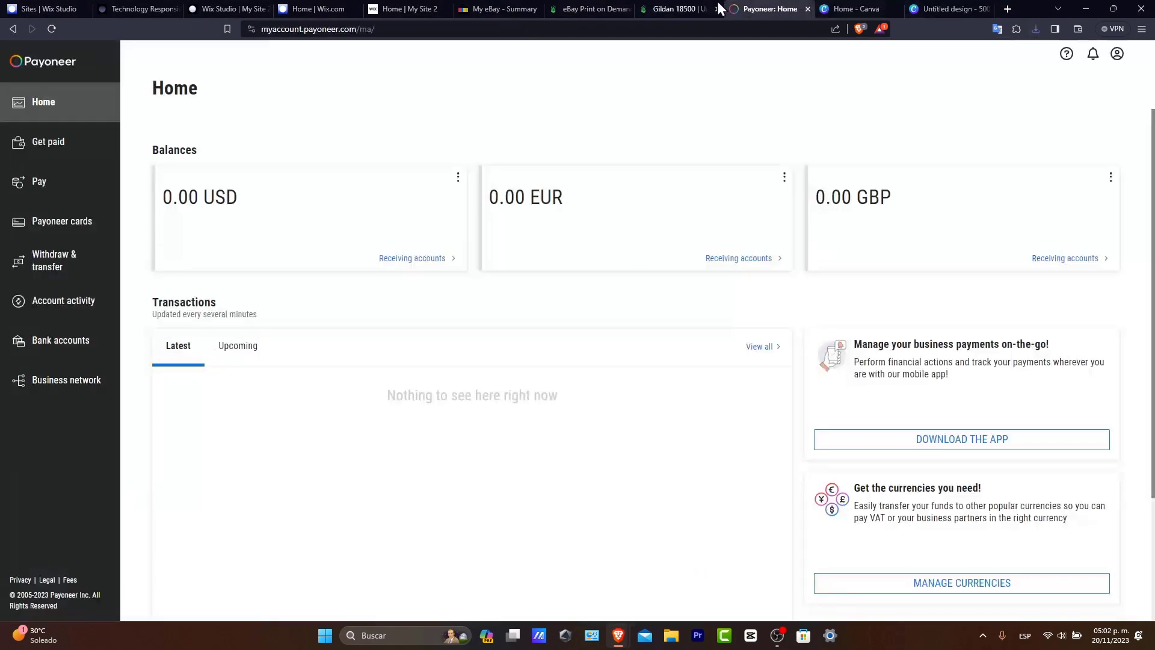
click(692, 8)
click(972, 193)
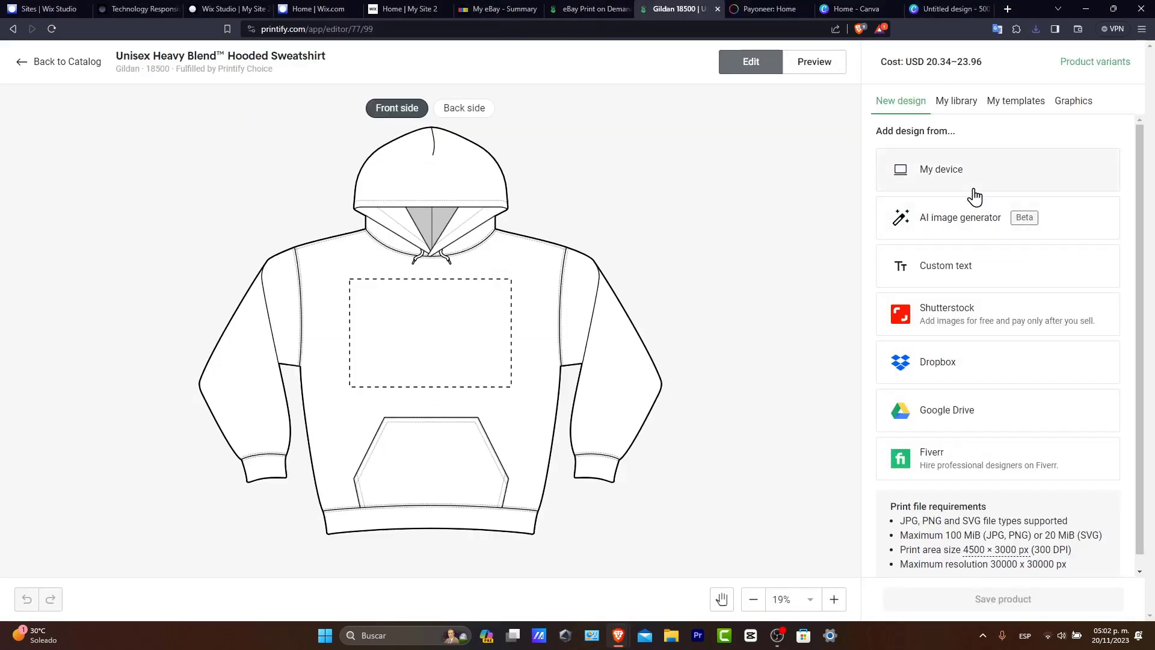
click(131, 105)
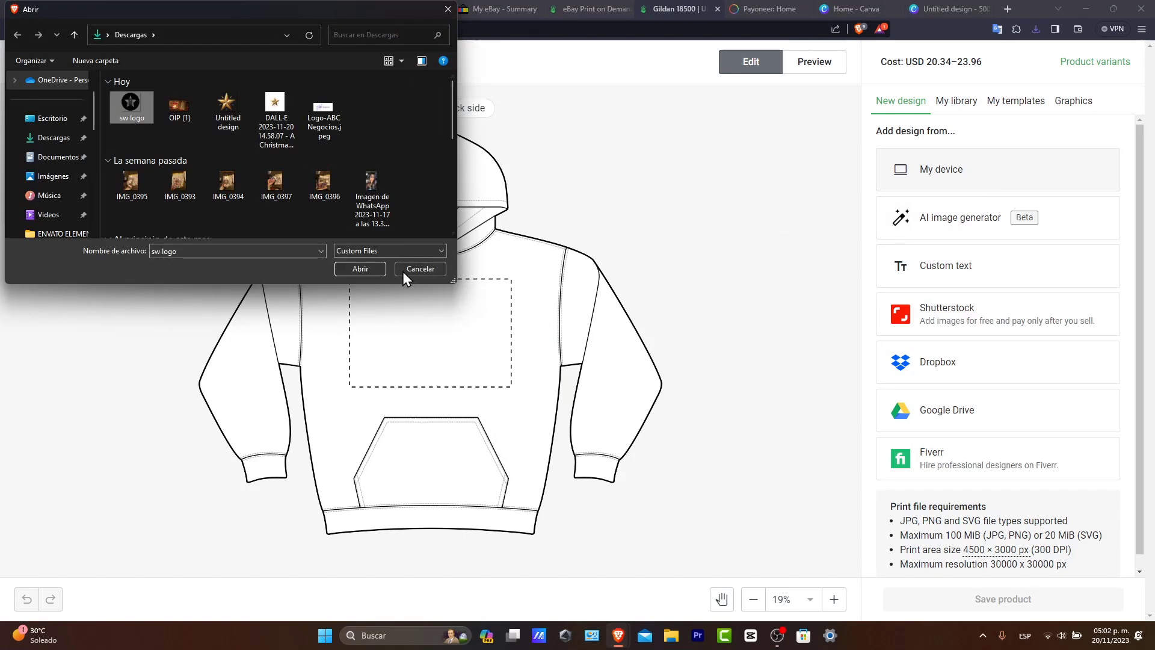
click(376, 269)
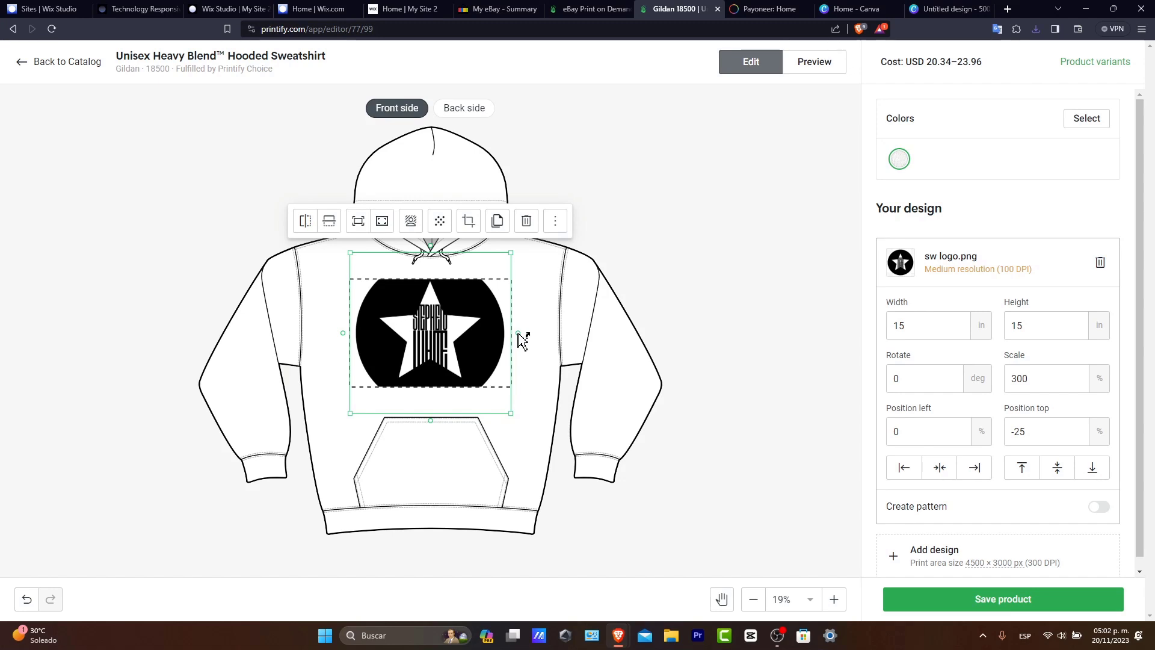
Step: Shrink the sw logo to 9.64 × 9.64 in on the hoodie front and save the product
scroll(1023, 457, down, 1)
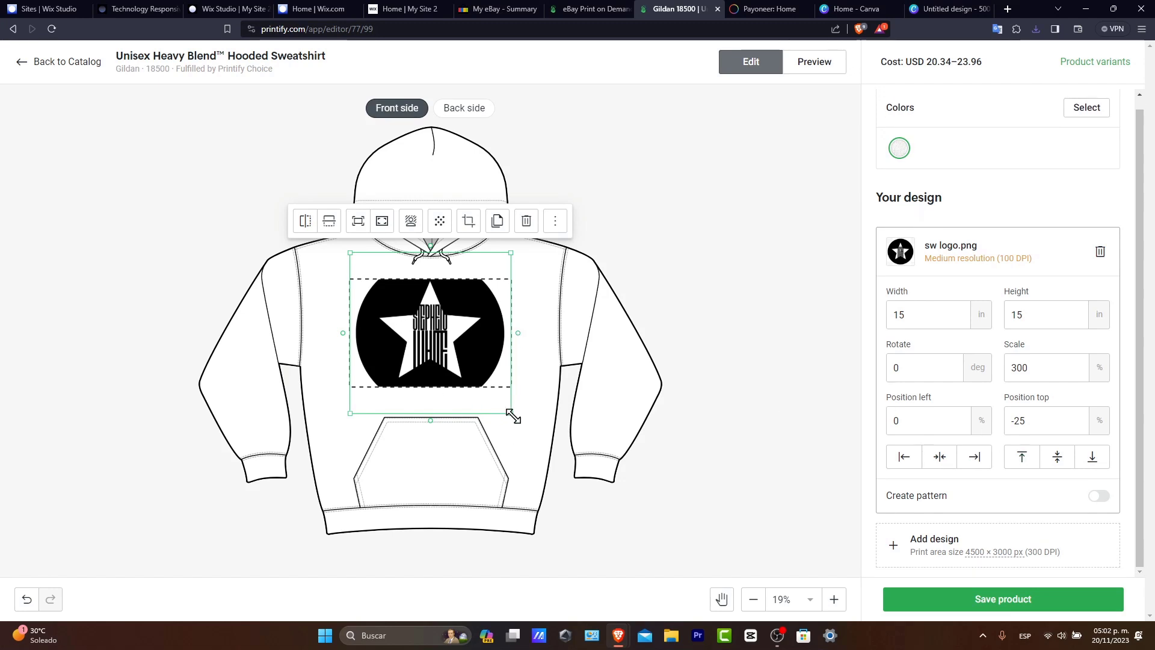
drag(511, 414, 456, 363)
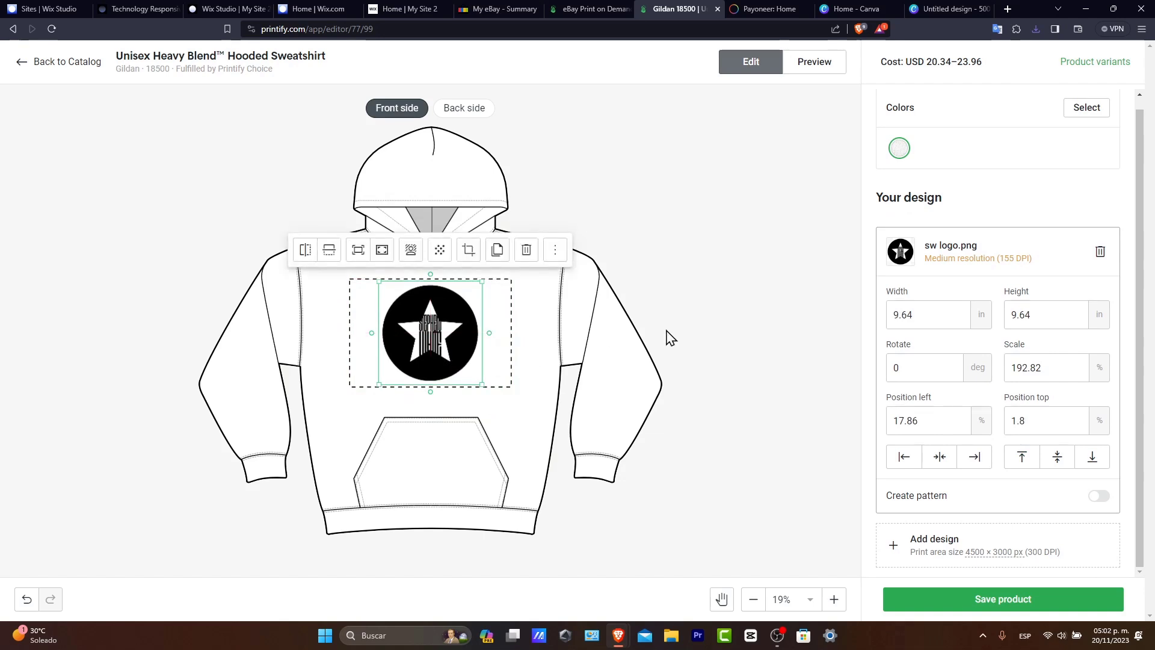
click(1038, 611)
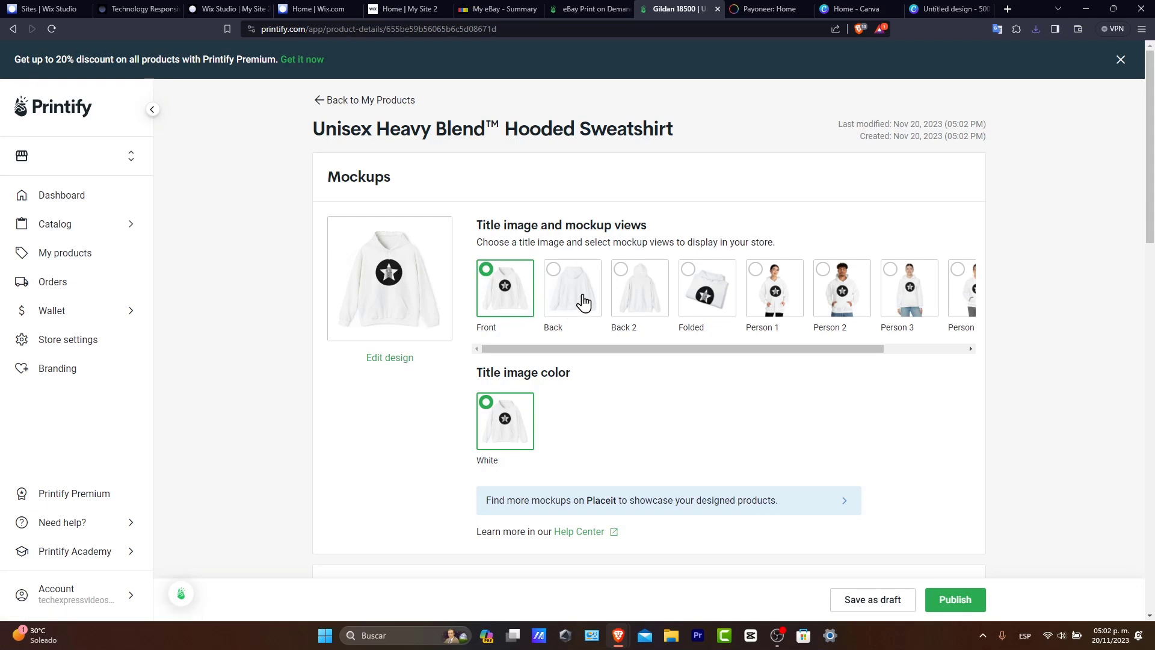
Step: Preview the Person 1, 2 and 3 mockups, then restore the Front view as title image
click(764, 301)
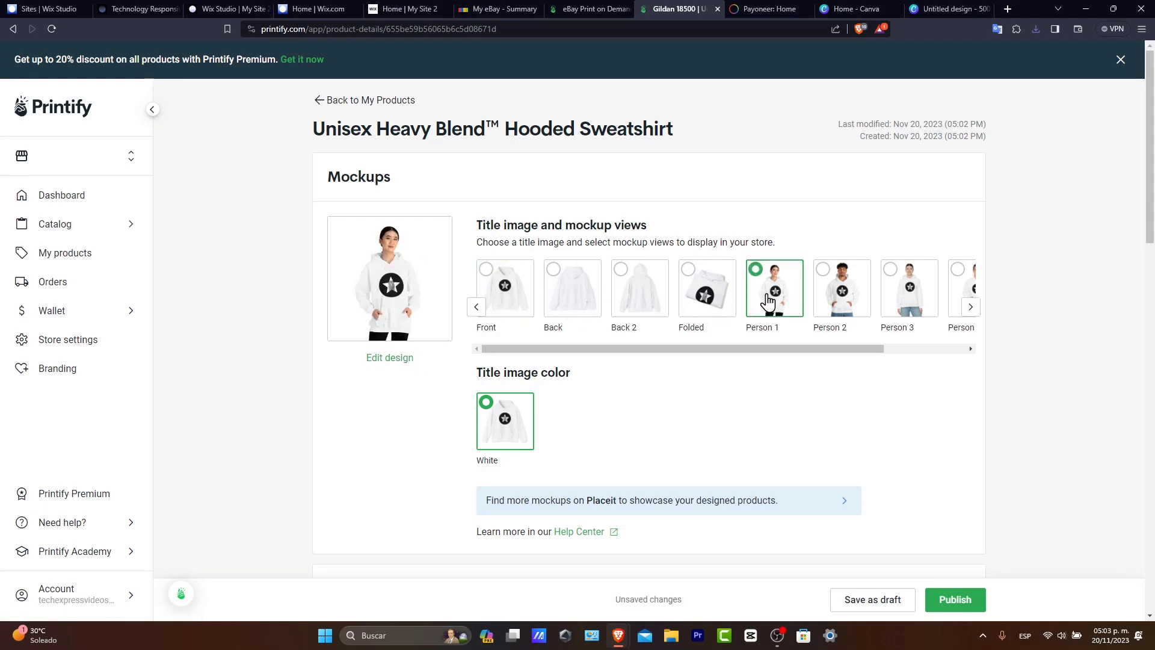
click(849, 303)
click(890, 308)
drag(887, 349, 690, 346)
click(506, 292)
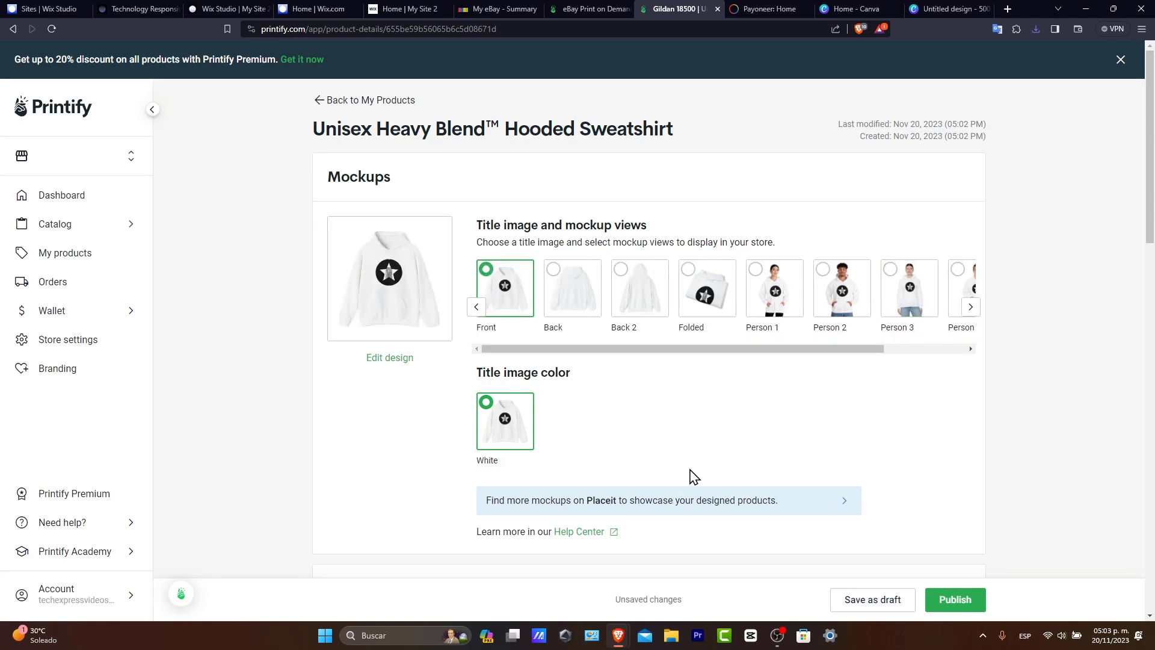
Step: In Listing details, add a Metric (centimetre) size table to the hoodie description
scroll(690, 476, down, 3)
scroll(477, 425, down, 3)
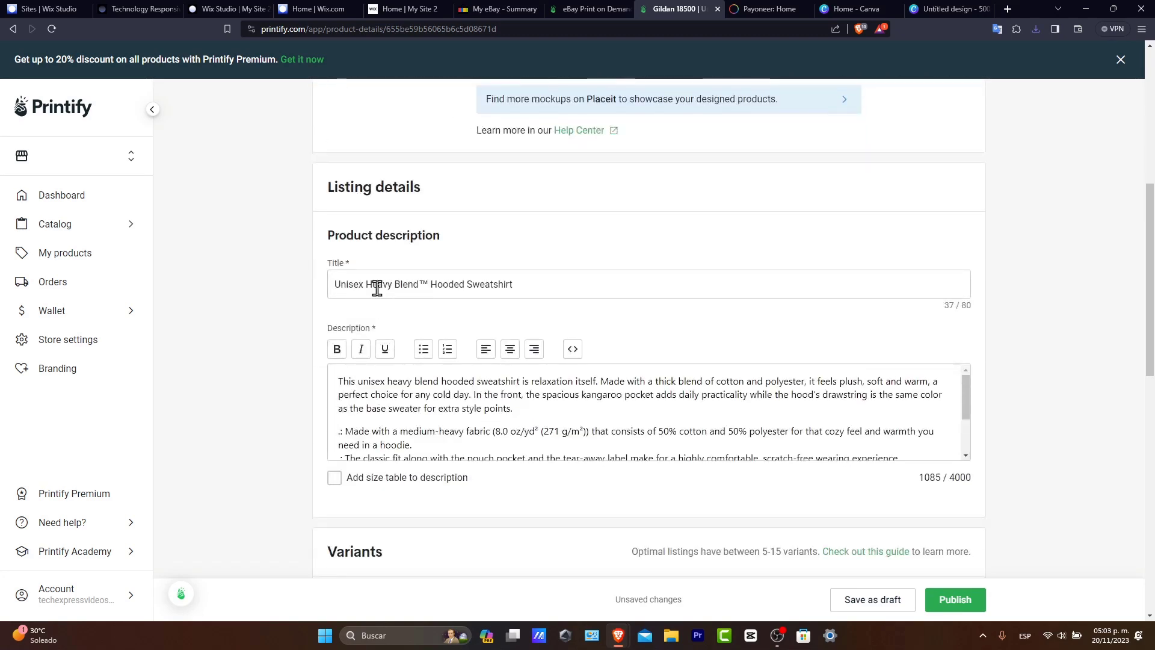
click(548, 289)
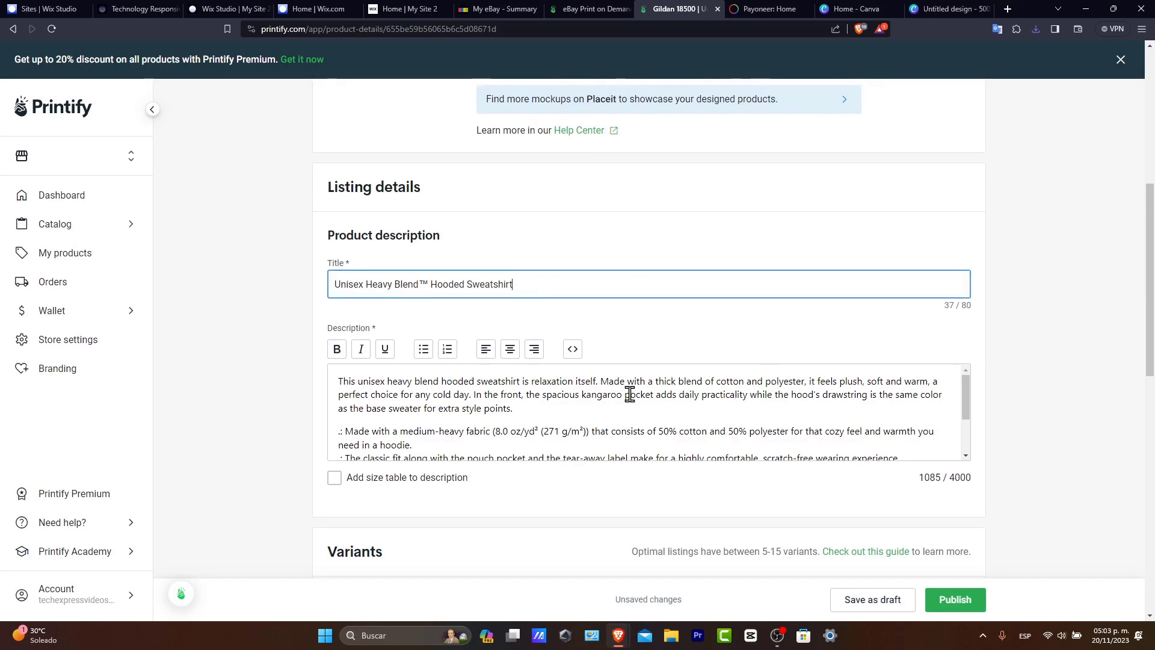
scroll(629, 394, down, 2)
scroll(572, 482, down, 3)
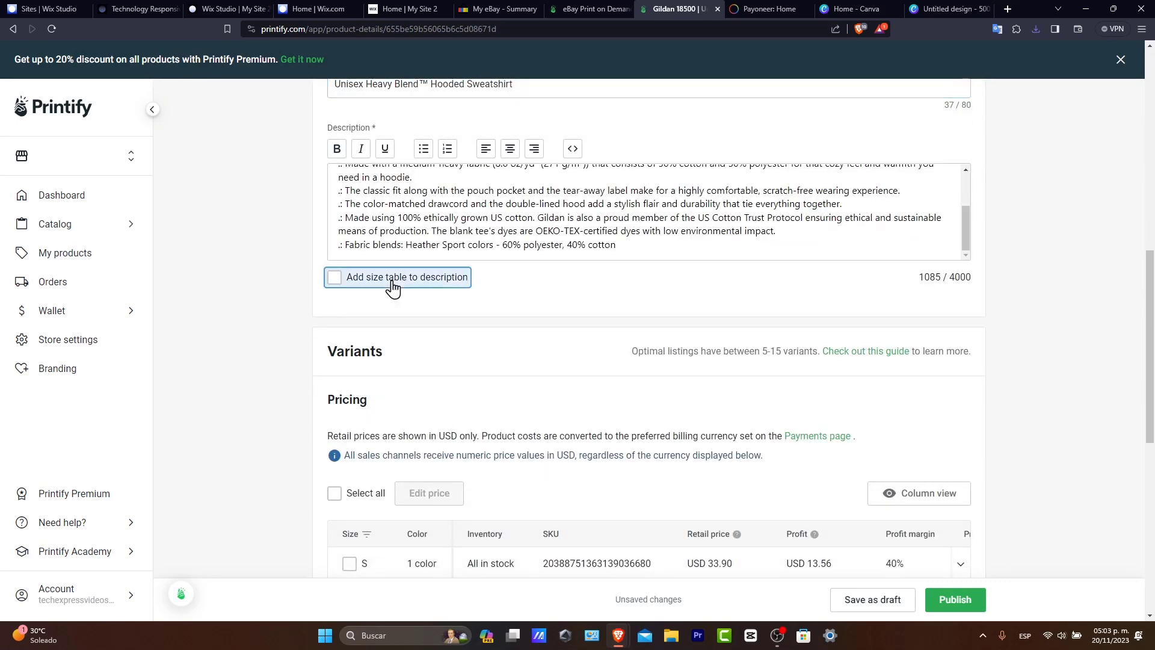
click(393, 280)
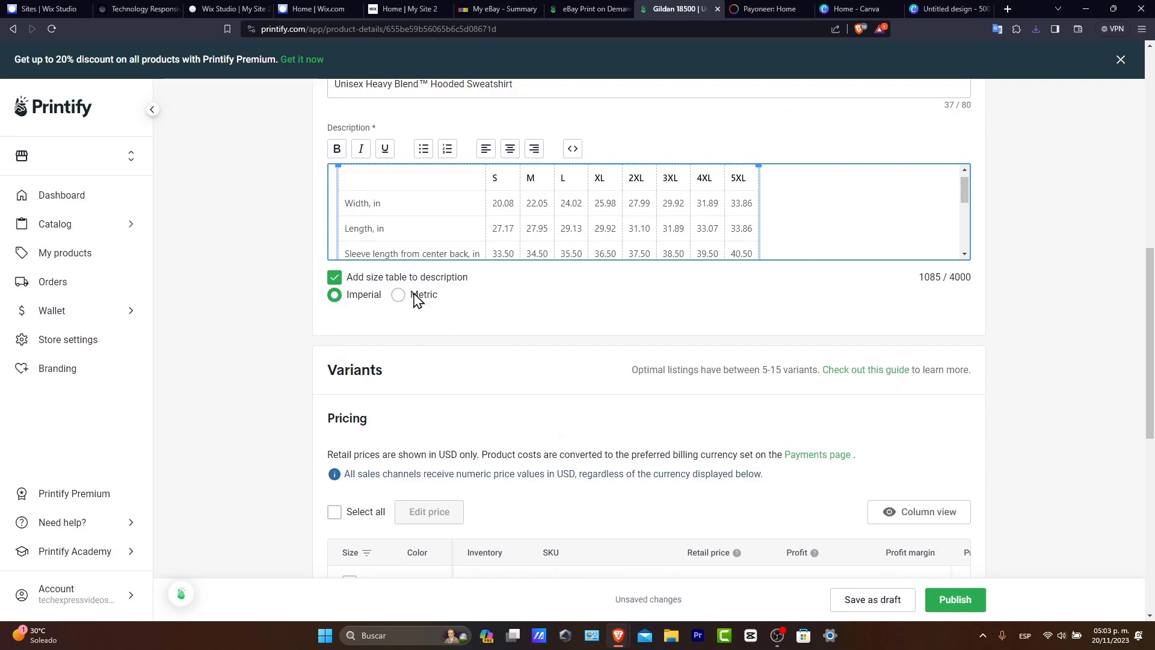
click(398, 309)
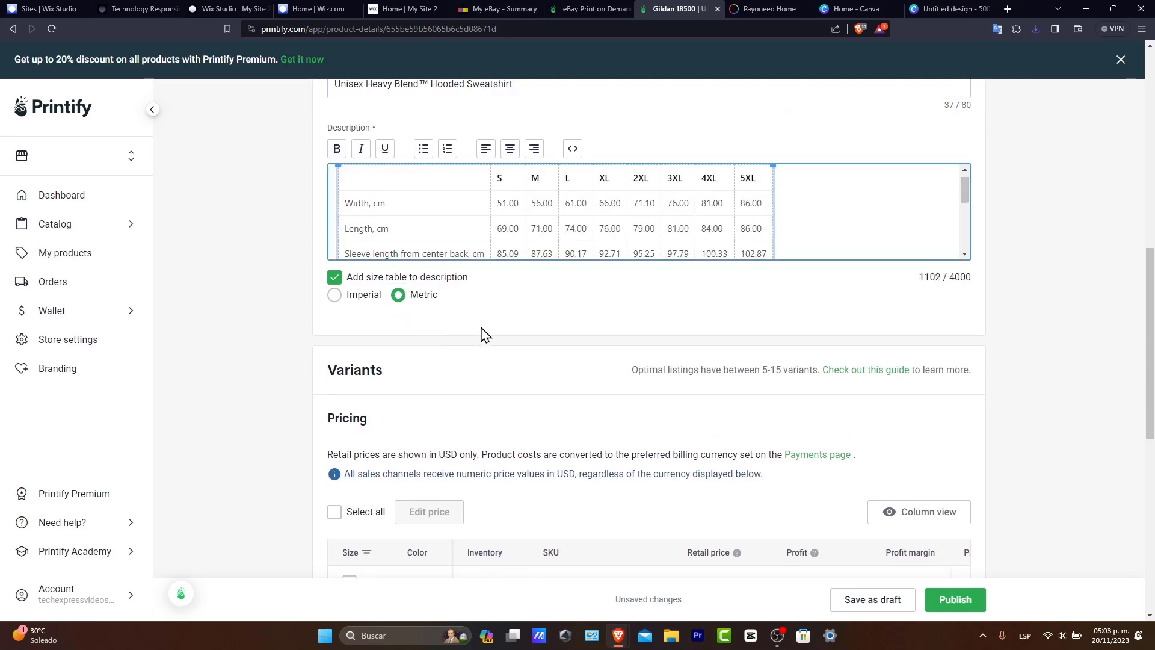
scroll(641, 361, down, 3)
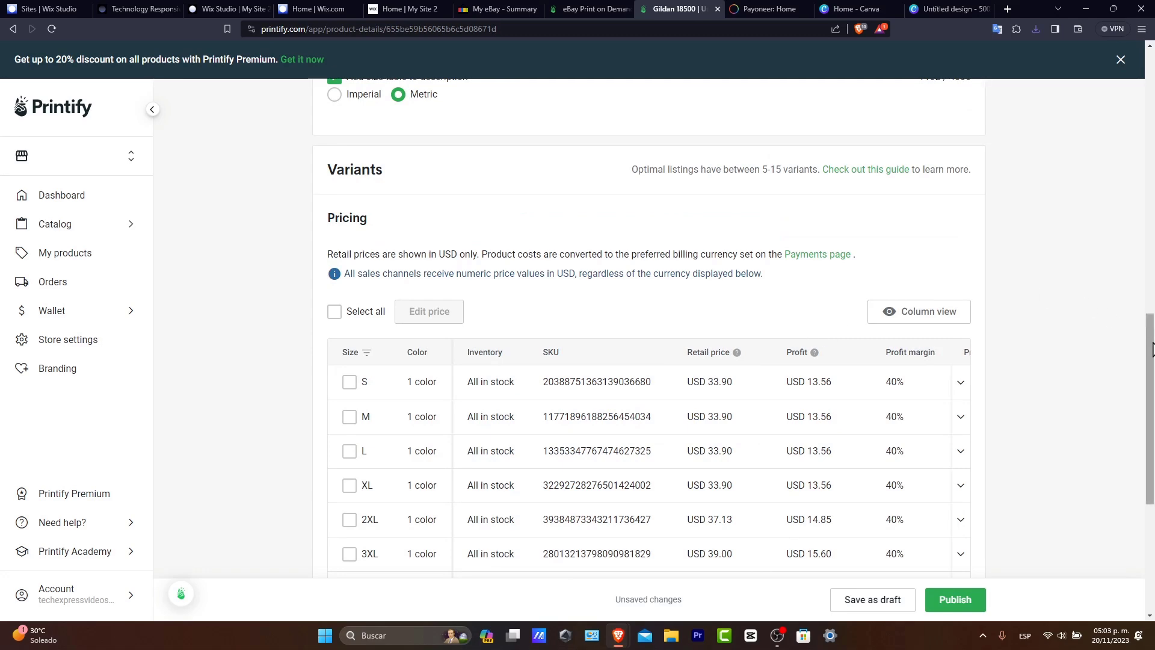
Step: In the Pricing table, set the S and M sizes' profit margin to 15%
drag(1151, 356, 1149, 259)
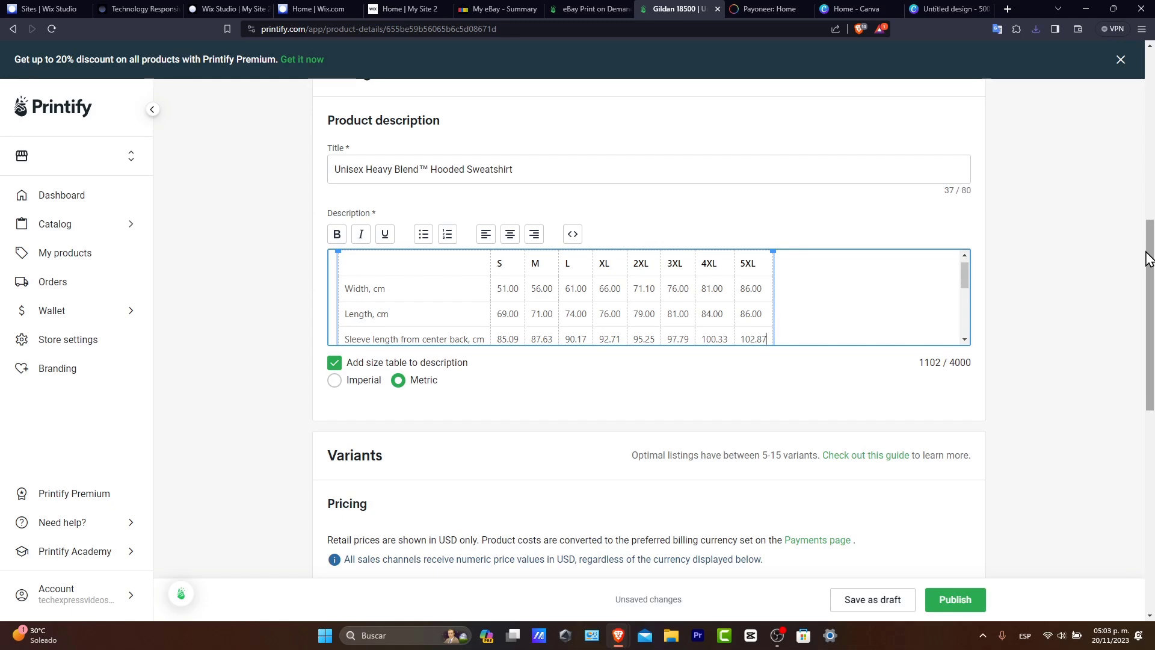
scroll(1059, 272, down, 6)
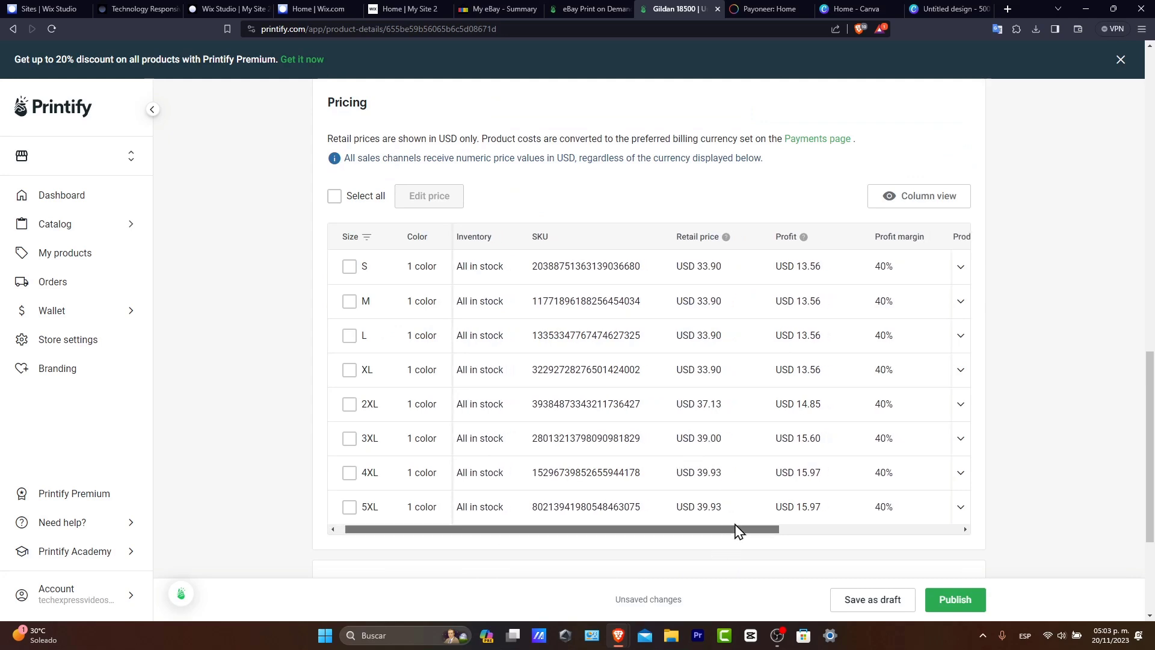
mouse_move(735, 529)
mouse_down()
mouse_move(758, 529)
mouse_move(719, 529)
mouse_up()
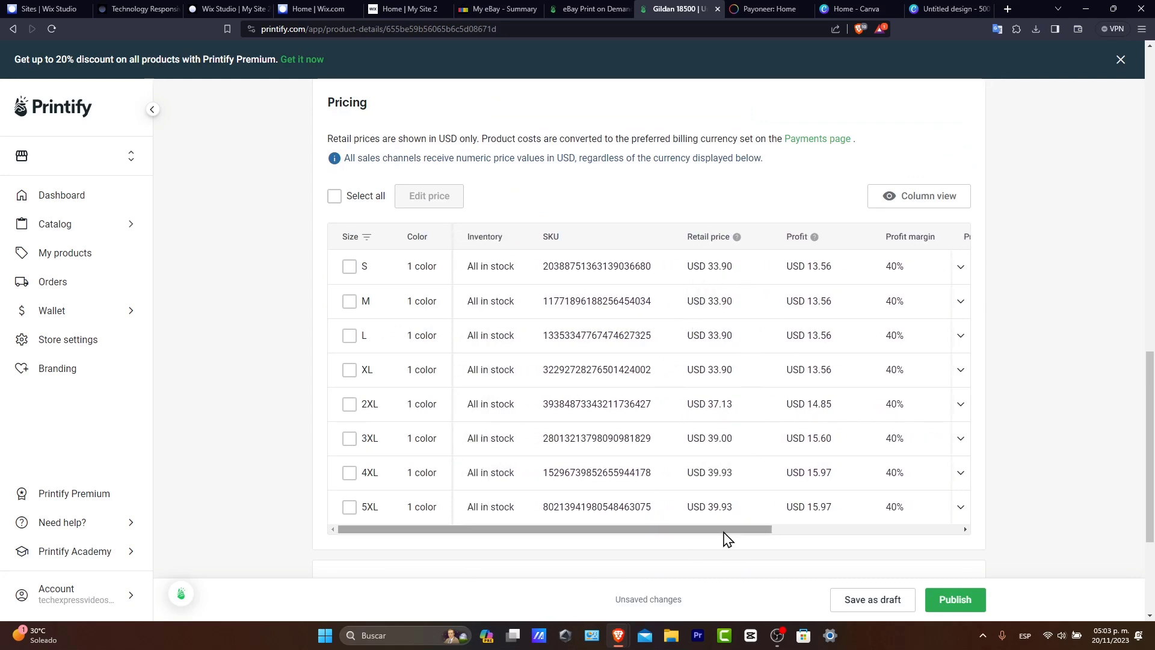
drag(727, 529, 954, 536)
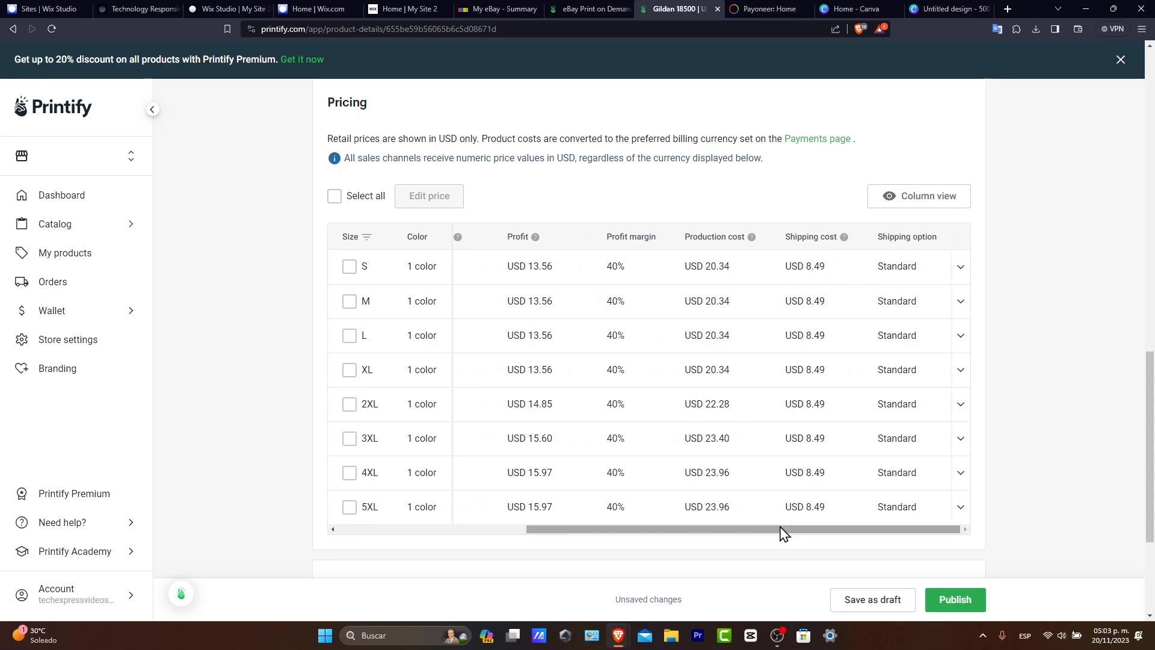
drag(782, 532, 737, 534)
click(669, 269)
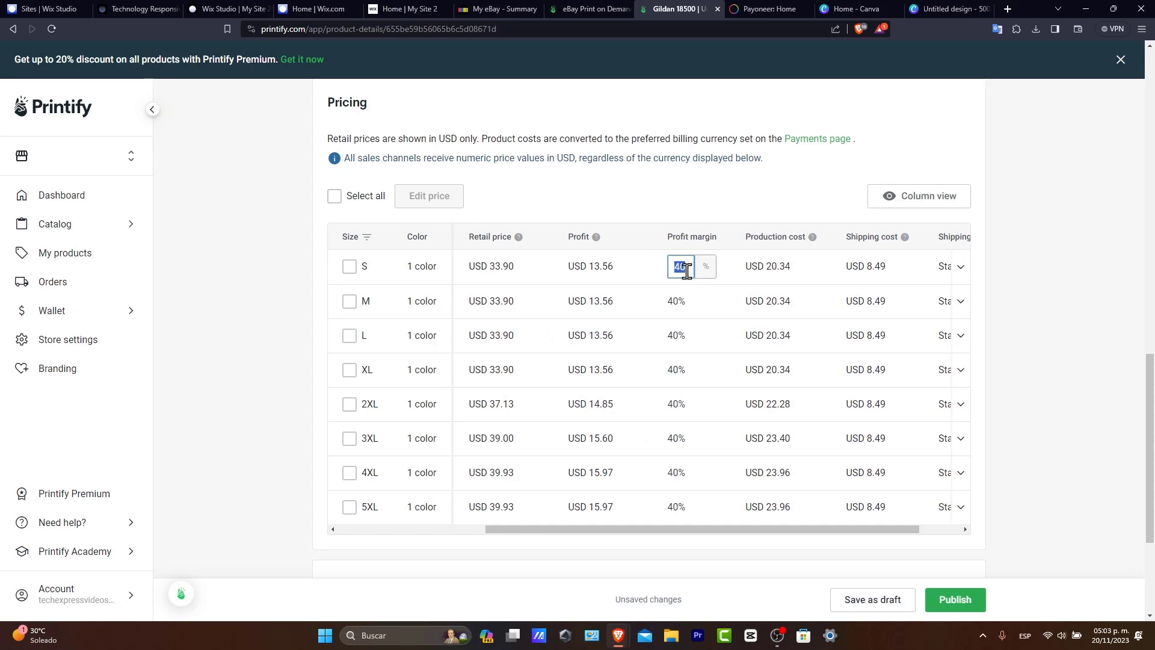
text(15)
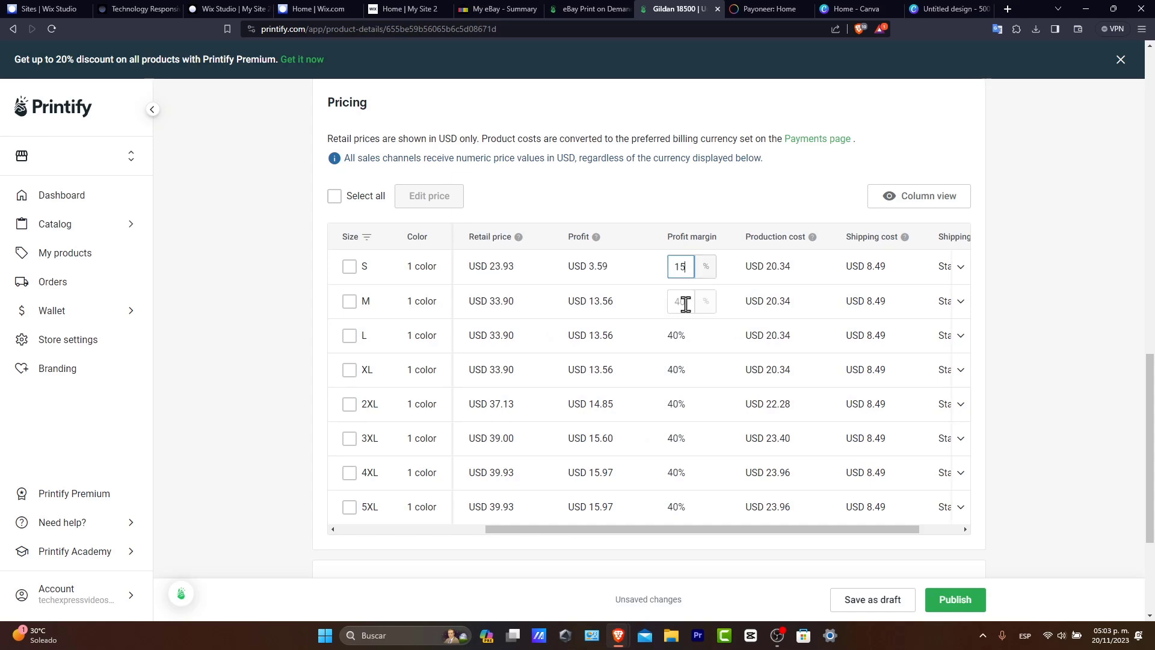
click(684, 300)
text(15)
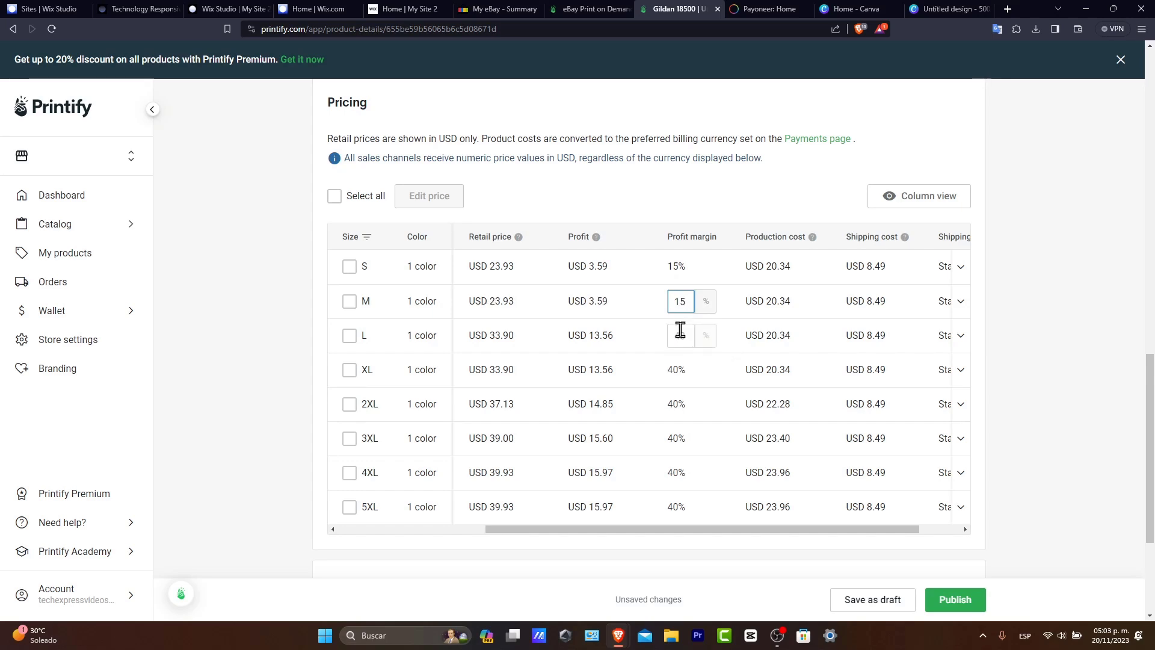
Step: Set the L and XL sizes' profit margin to 15%, retailing at USD 23.93
click(678, 334)
text(15)
click(679, 370)
text(15)
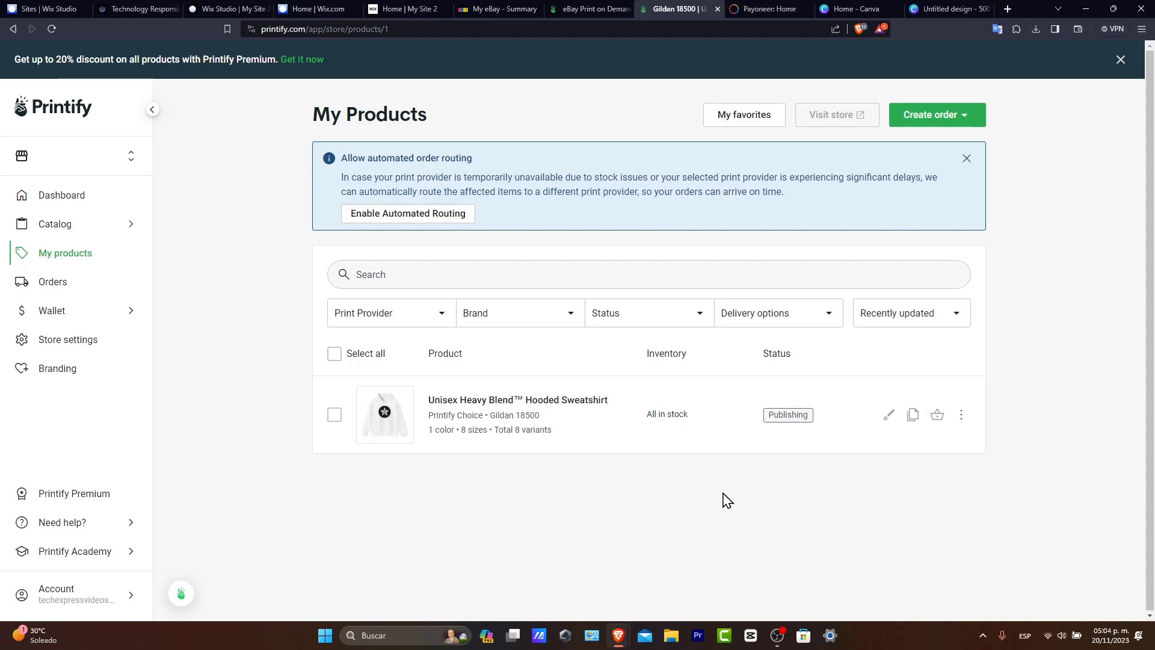
Step: Glance at the eBay Print on Demand page, then return to the My Products list
click(596, 8)
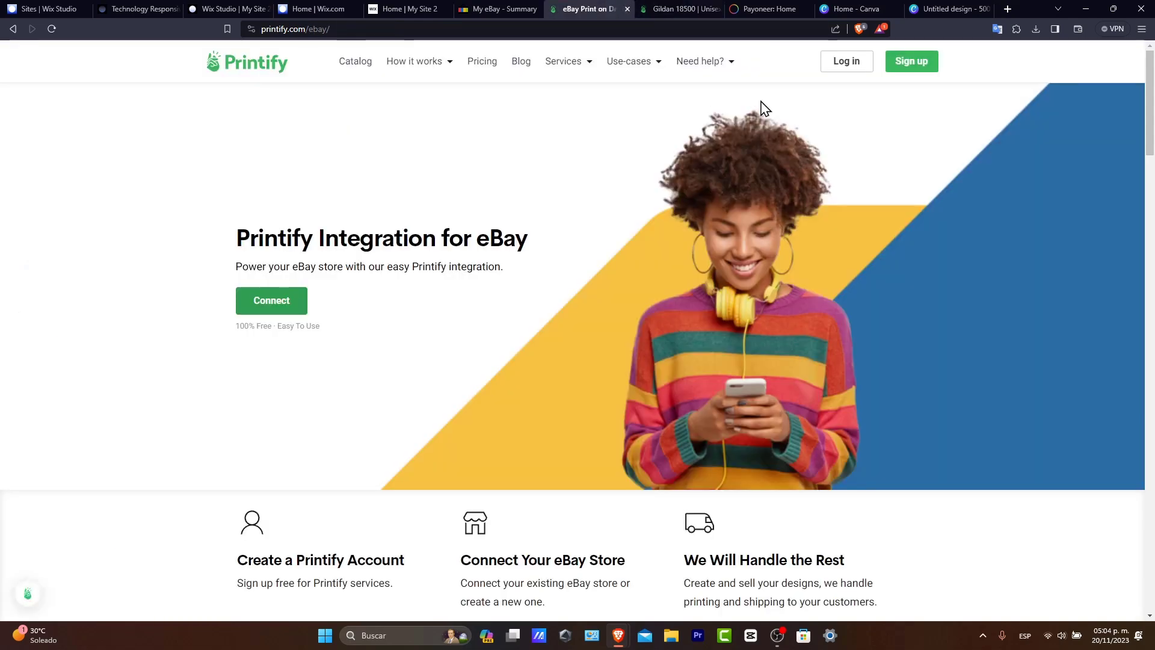
click(698, 10)
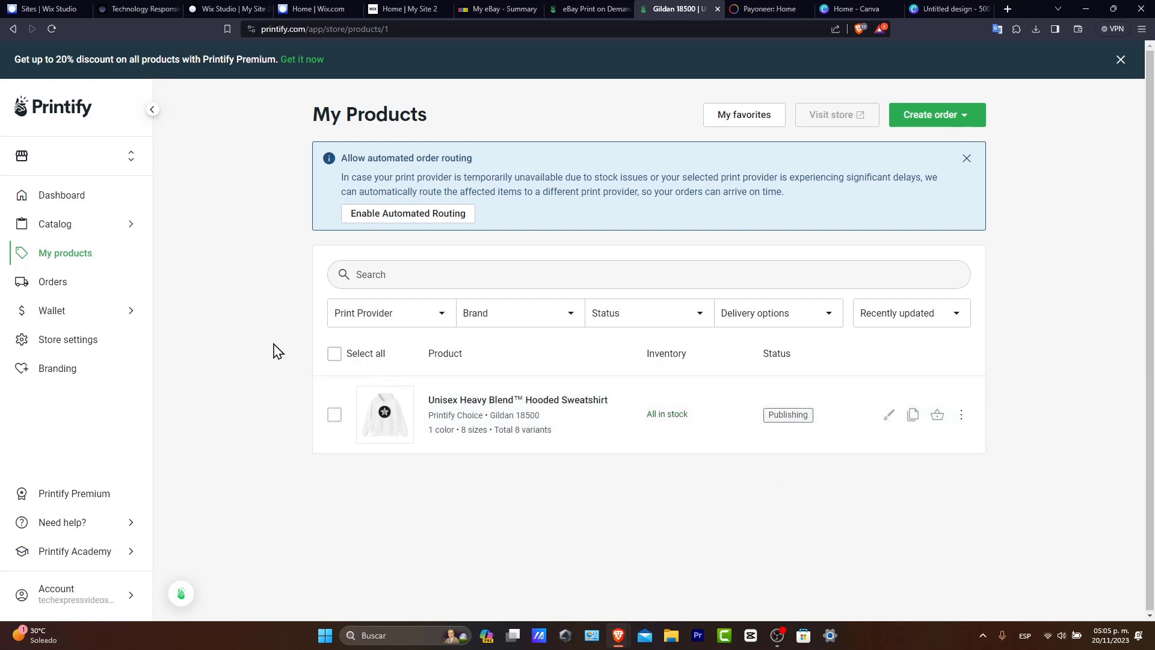
Step: Check Printify's Orders list is empty, then bring the My eBay Summary page forward
click(55, 287)
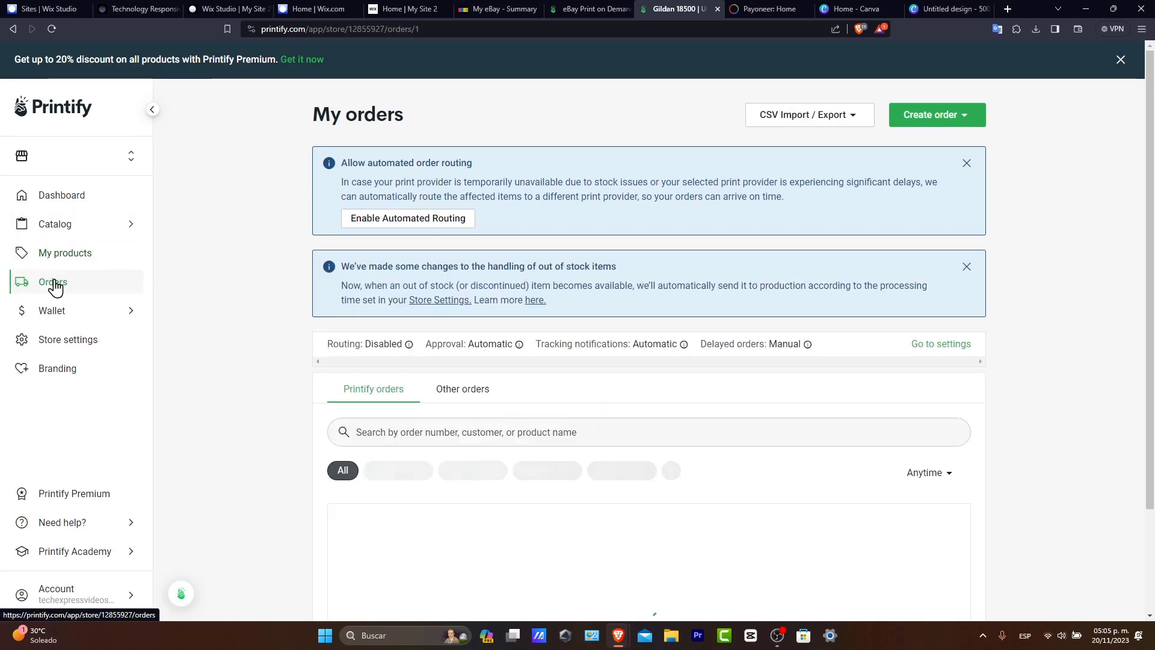
scroll(838, 418, down, 3)
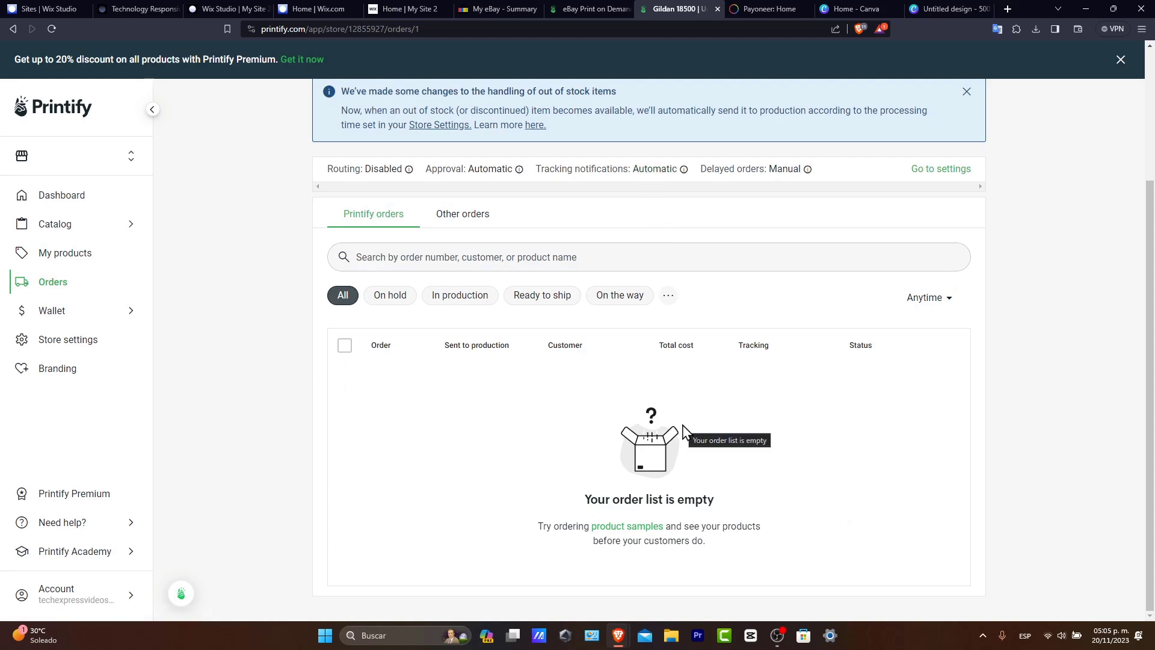
click(502, 3)
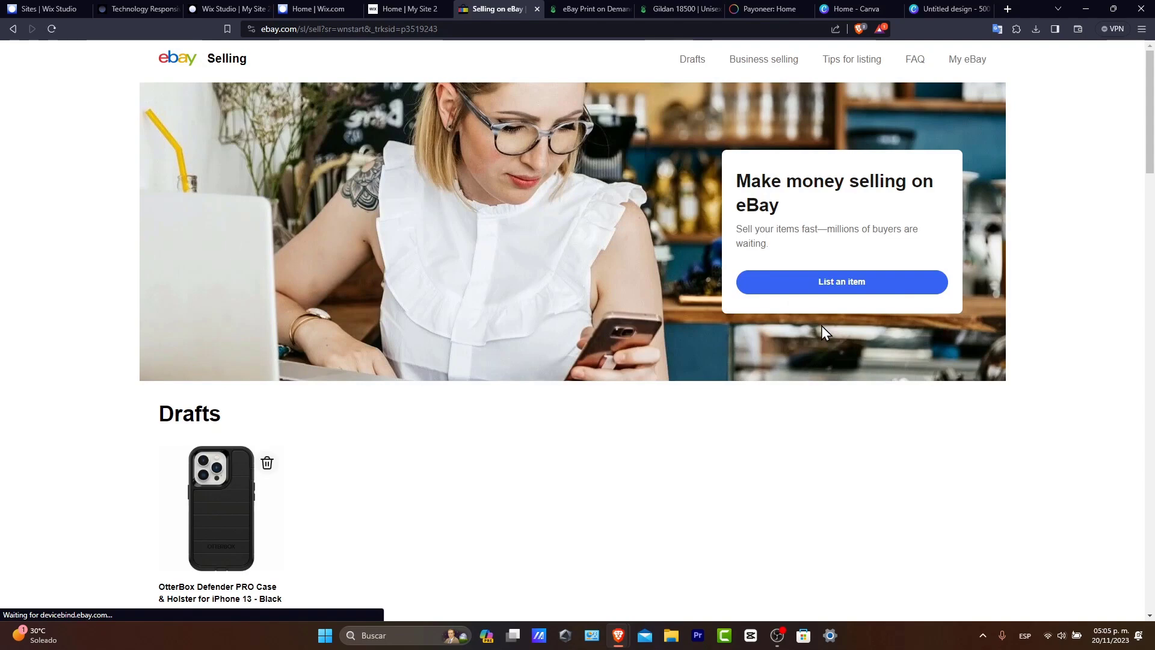
Step: Go back to the My eBay summary and briefly check the Printify integration and orders pages
scroll(852, 349, down, 6)
scroll(801, 353, up, 6)
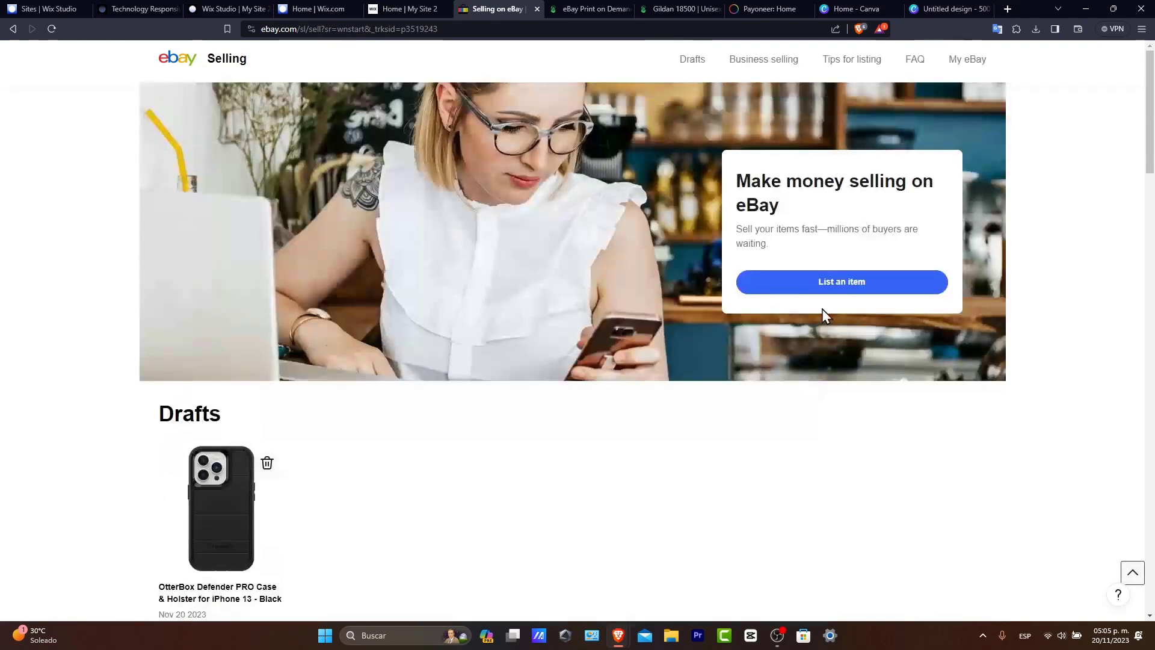
key(alt+Left)
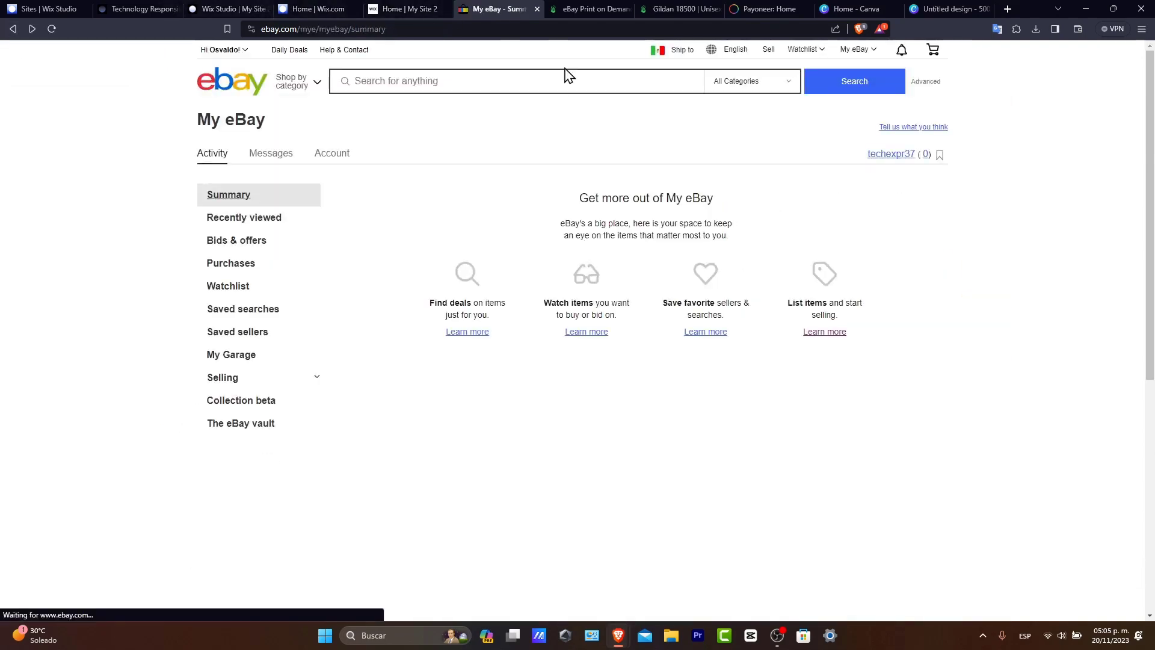
click(573, 9)
click(658, 8)
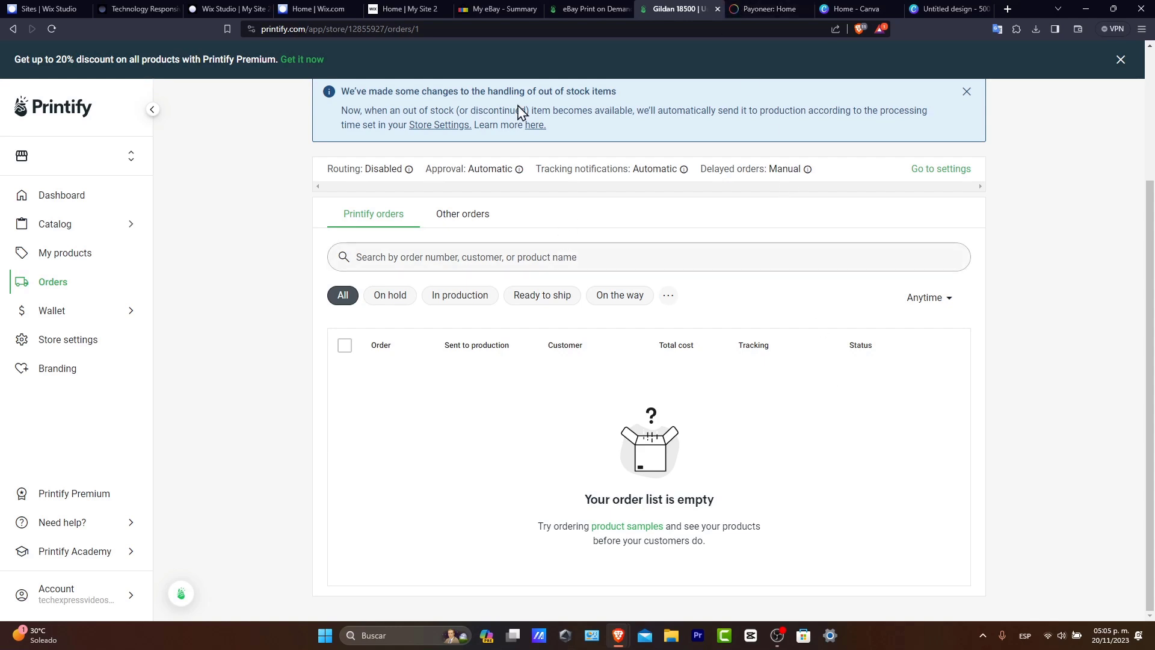
Step: Go from Sell to the My eBay Selling Overview showing 0 active, sold and unsold listings
click(499, 5)
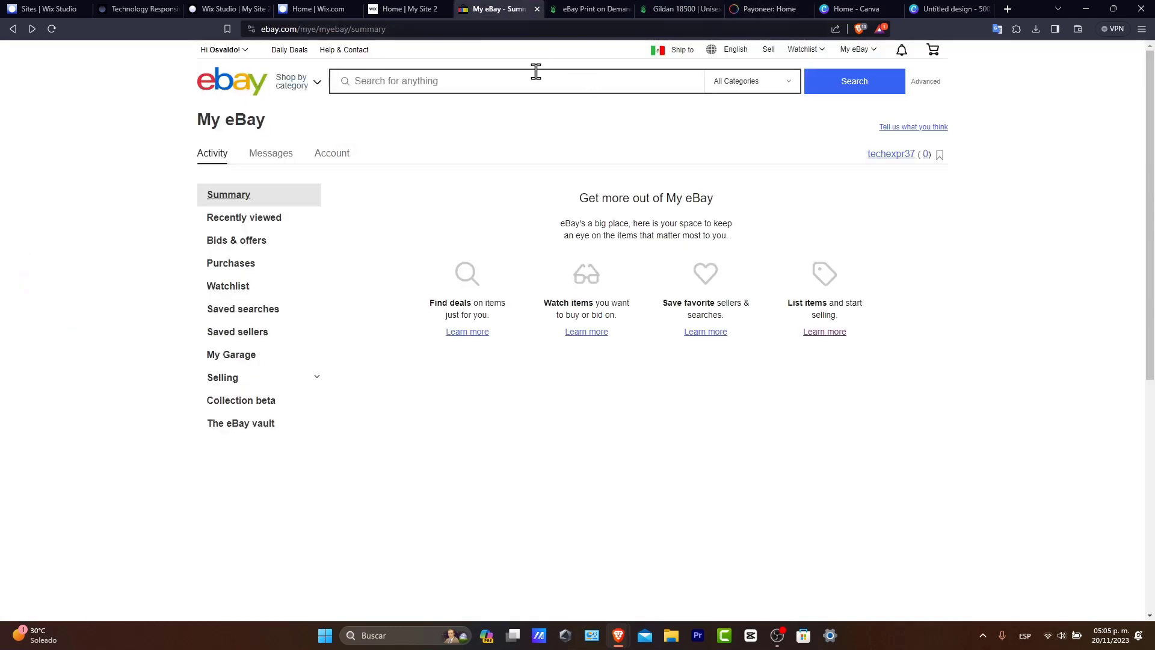
click(767, 51)
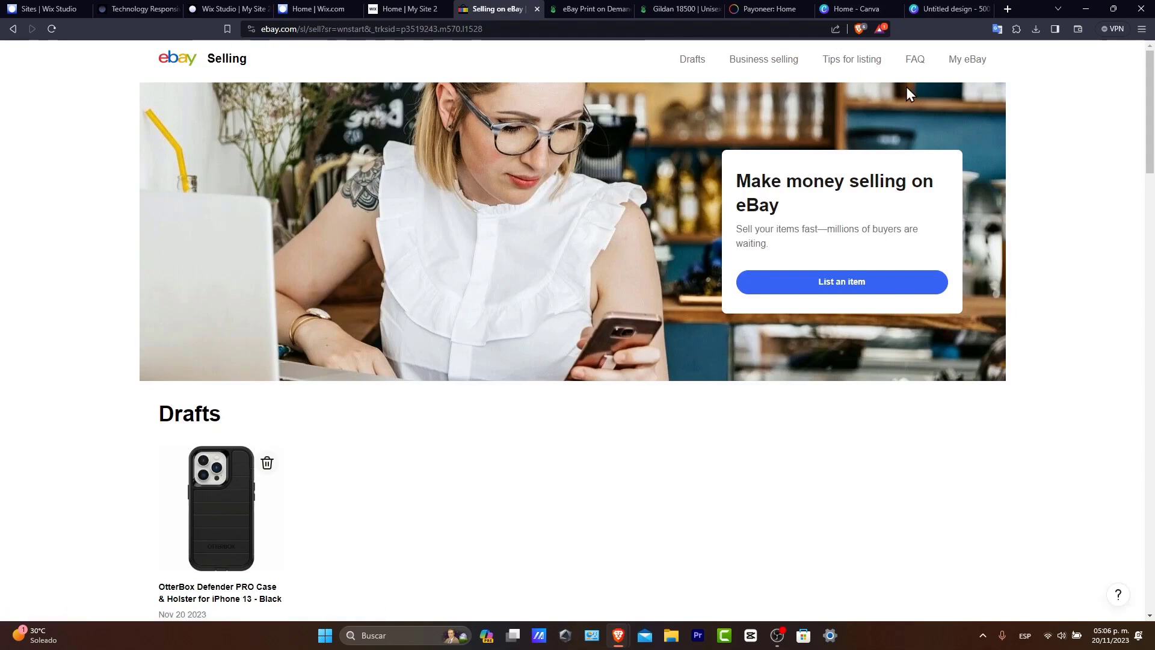
click(984, 60)
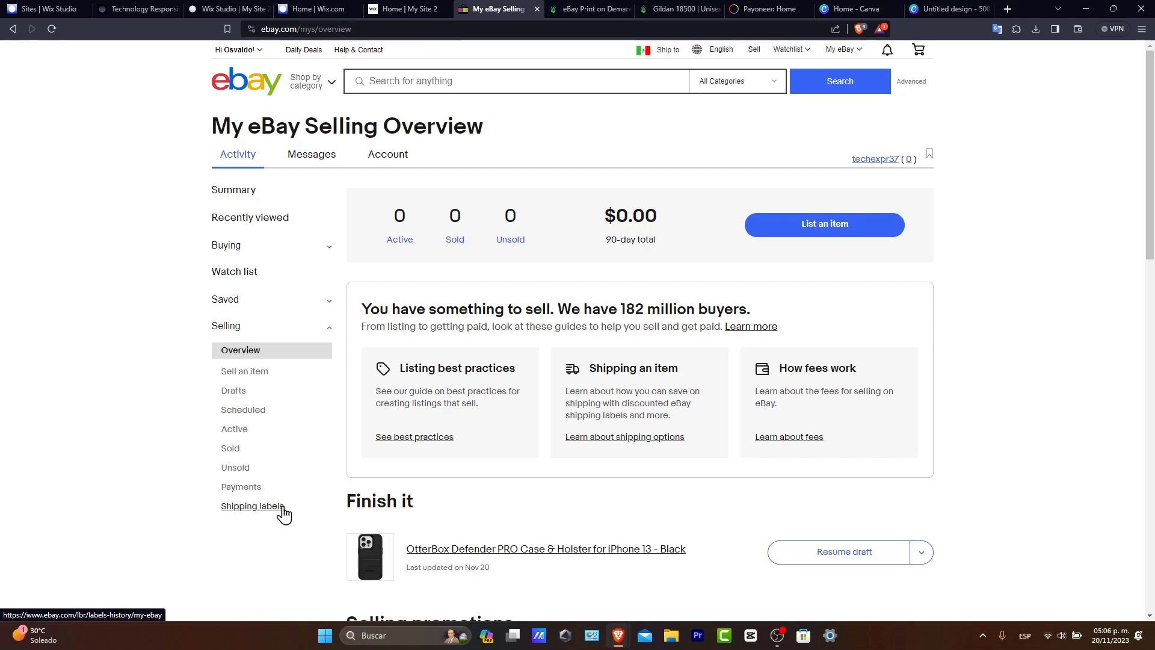
Step: Scroll to the 250 free listings promotion and $350.00 / 15-item limit, highlighting the promo heading
scroll(901, 338, down, 3)
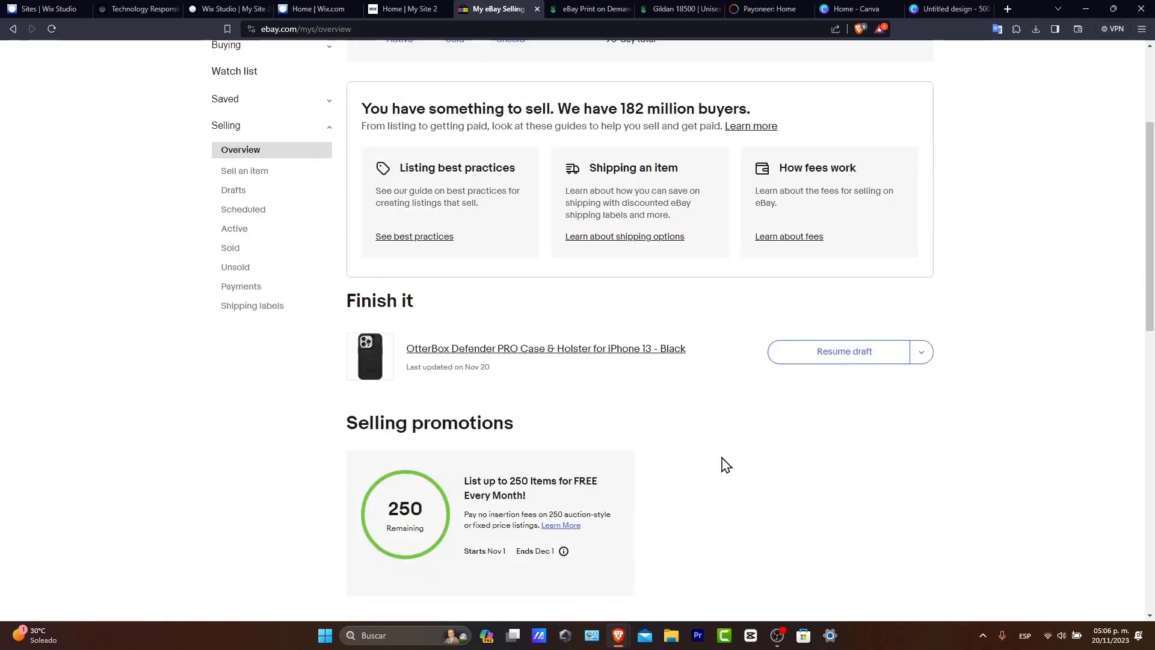
scroll(988, 391, down, 3)
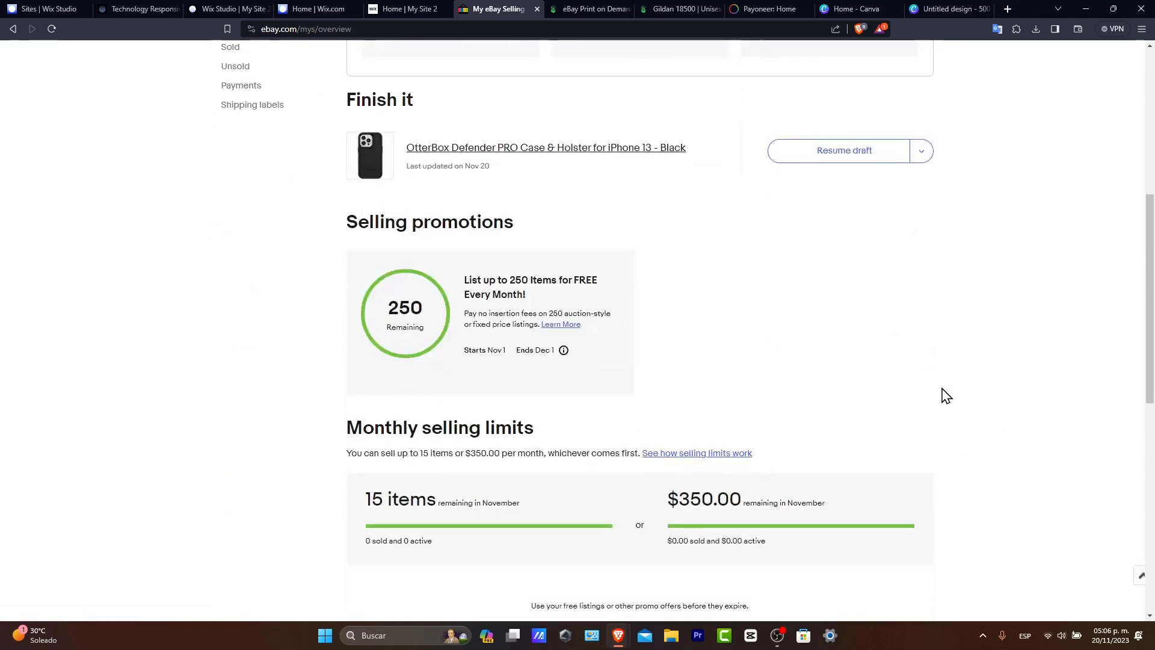
scroll(701, 415, down, 4)
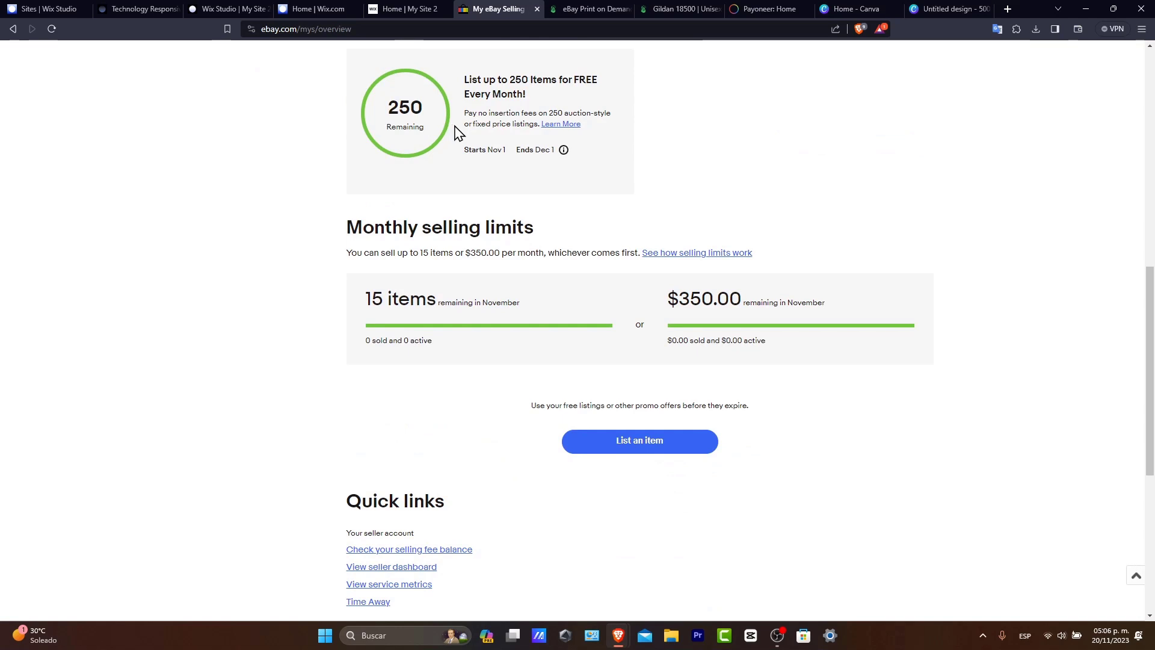
drag(509, 80, 586, 104)
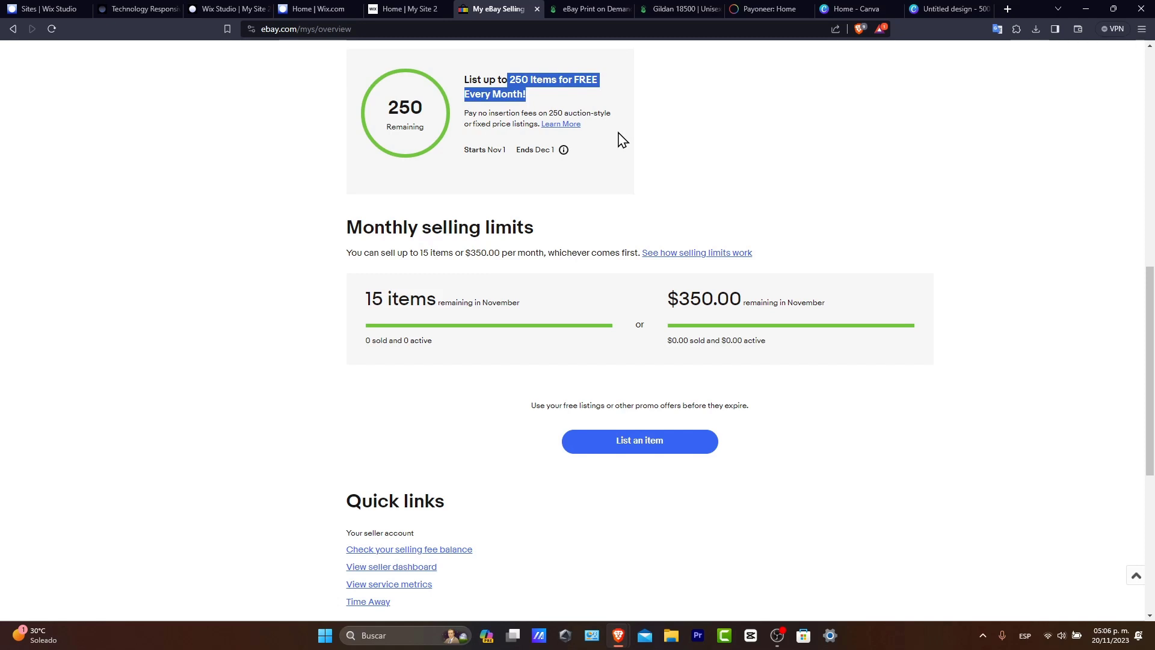
Step: Look over the Payoneer dashboard and eBay overview, then return to Printify's empty Orders page
click(679, 8)
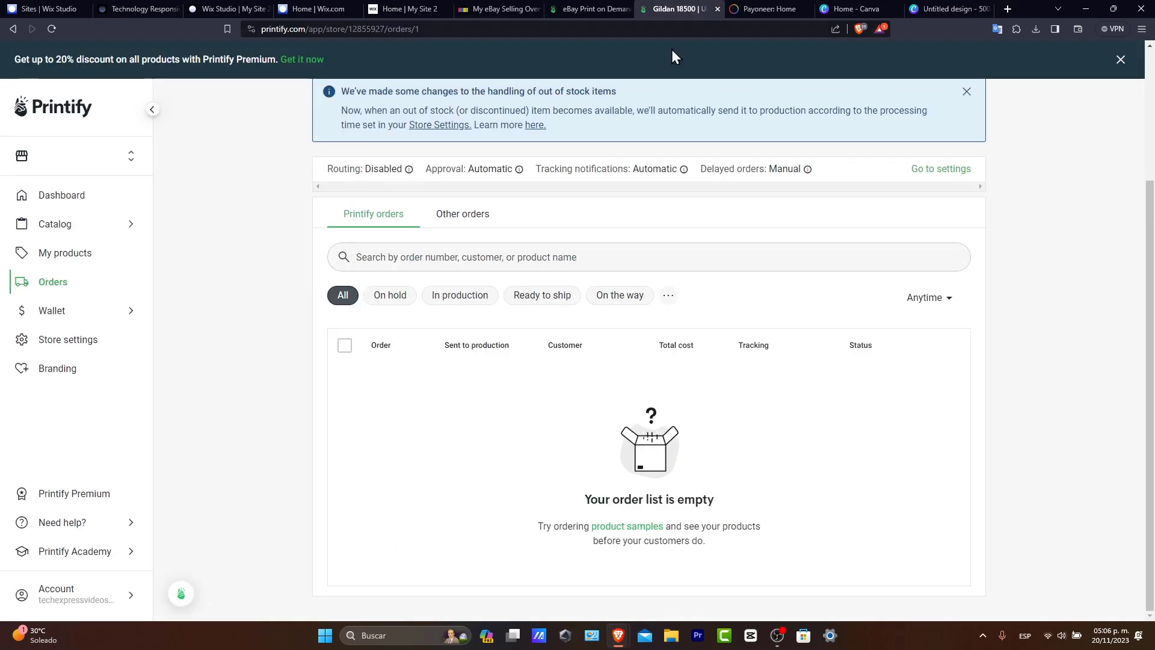
click(792, 8)
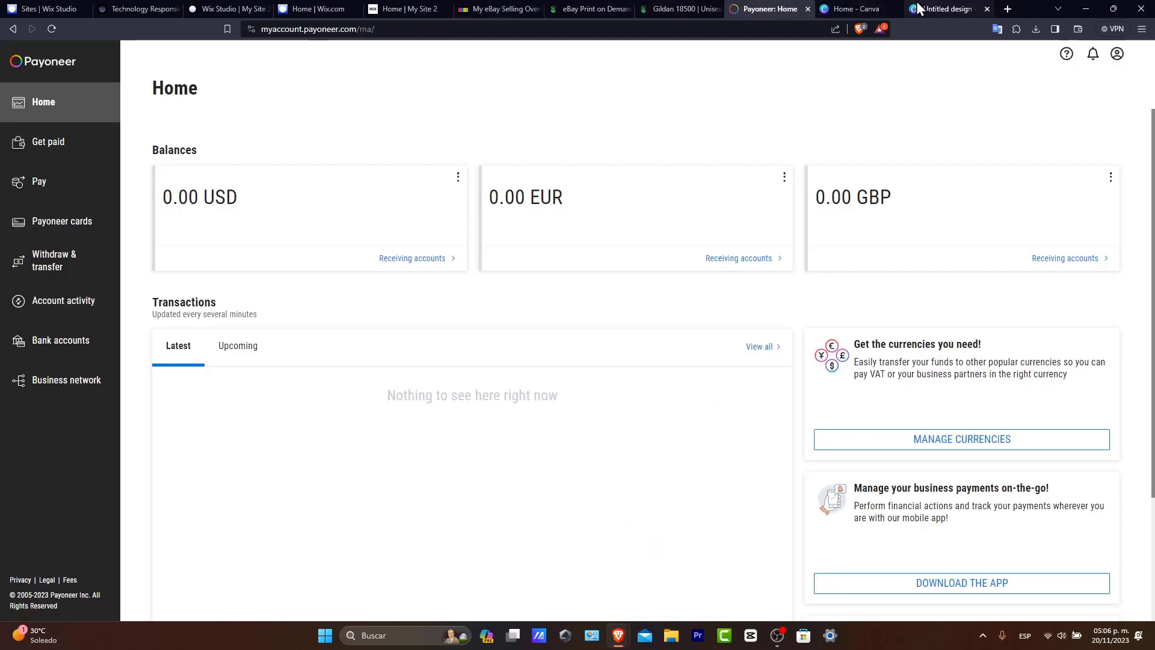
key(ctrl+6)
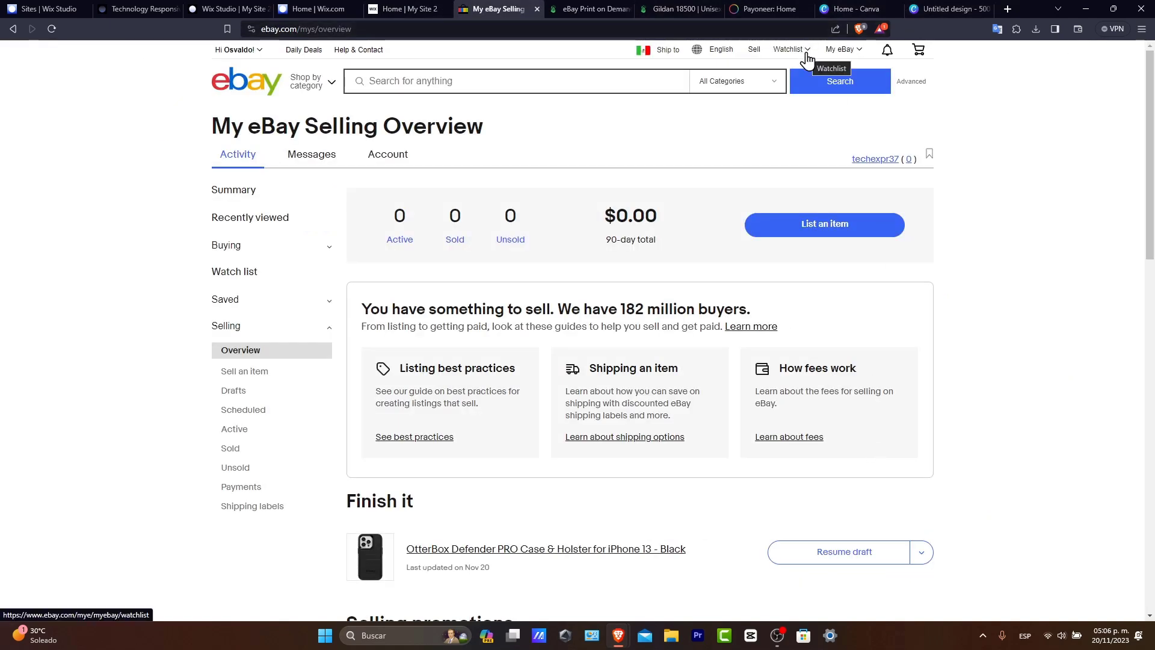
click(686, 8)
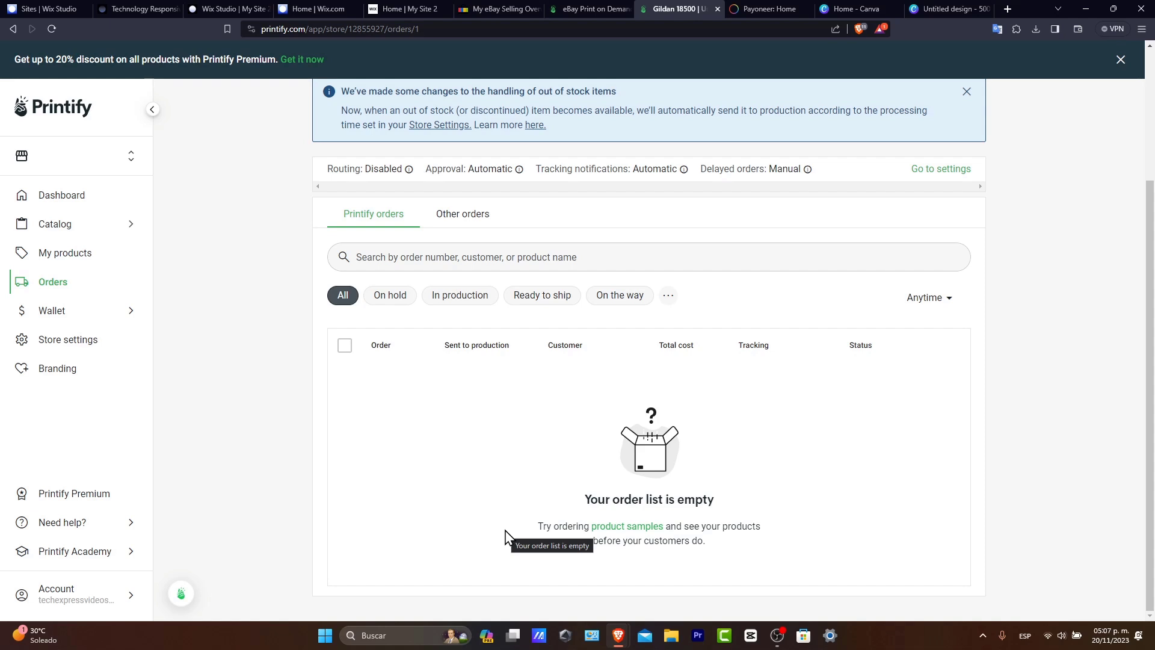
Step: Via Store settings and My Stores, open Store setup for the Unnamed eBay store
click(91, 340)
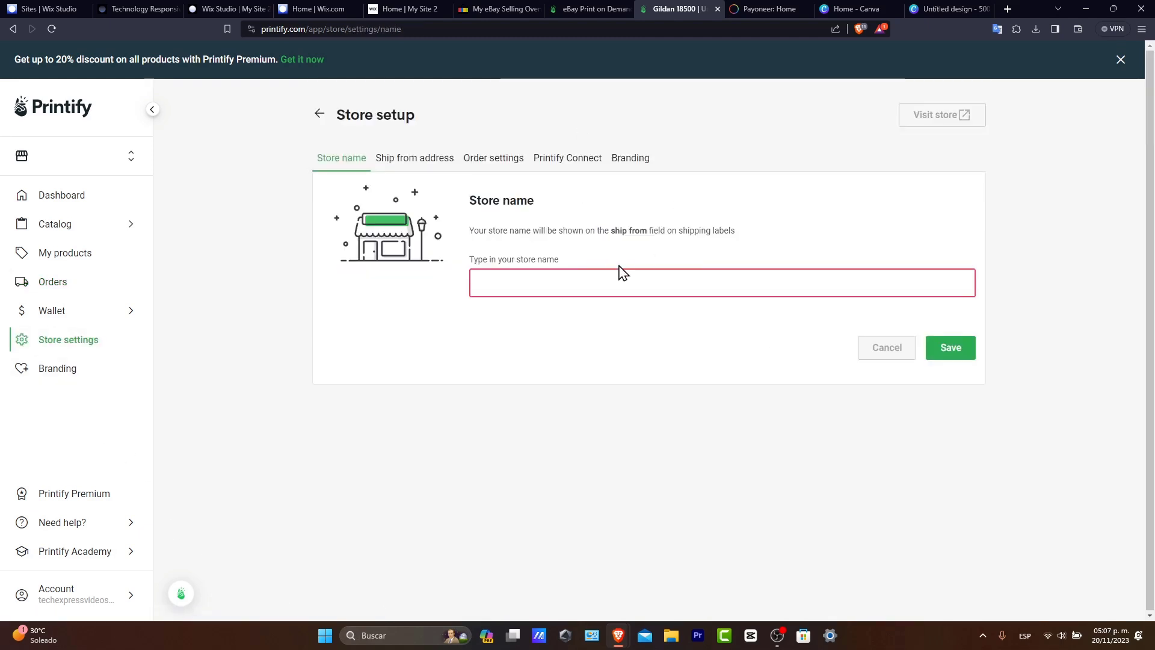
click(619, 286)
click(319, 114)
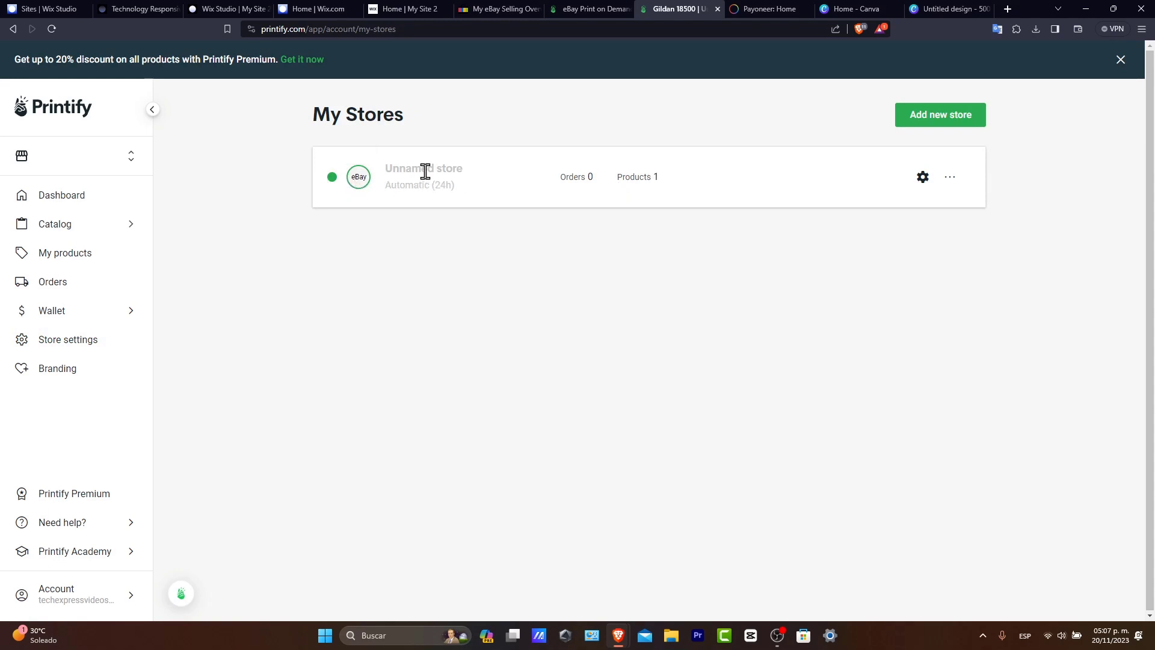
drag(437, 169, 464, 171)
click(923, 176)
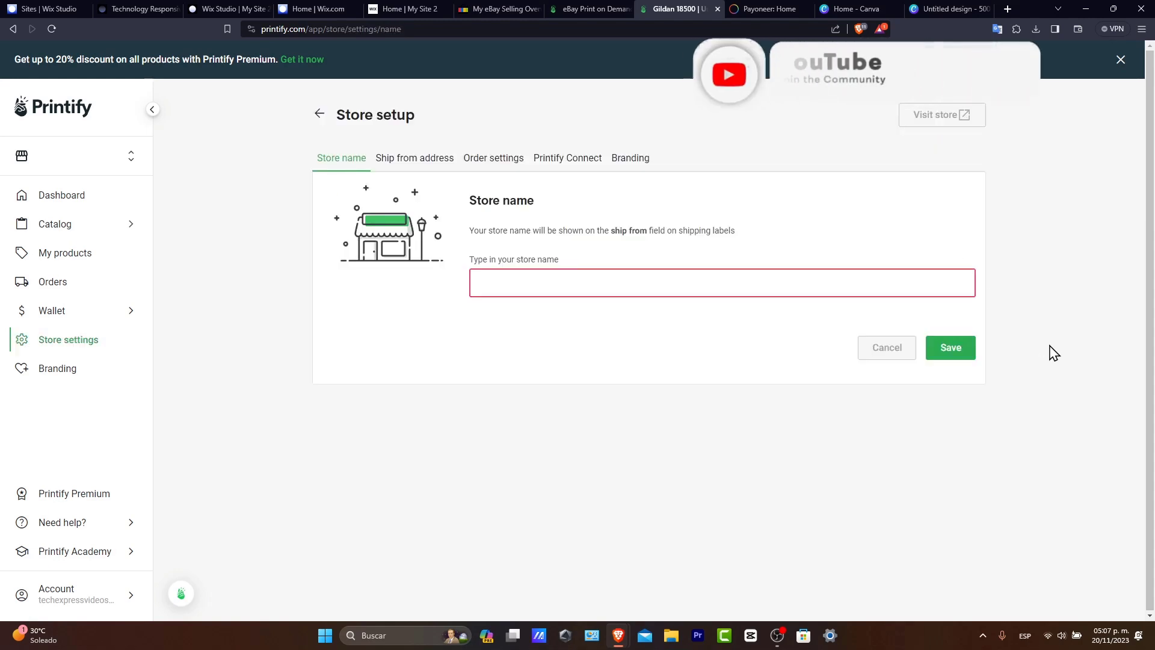